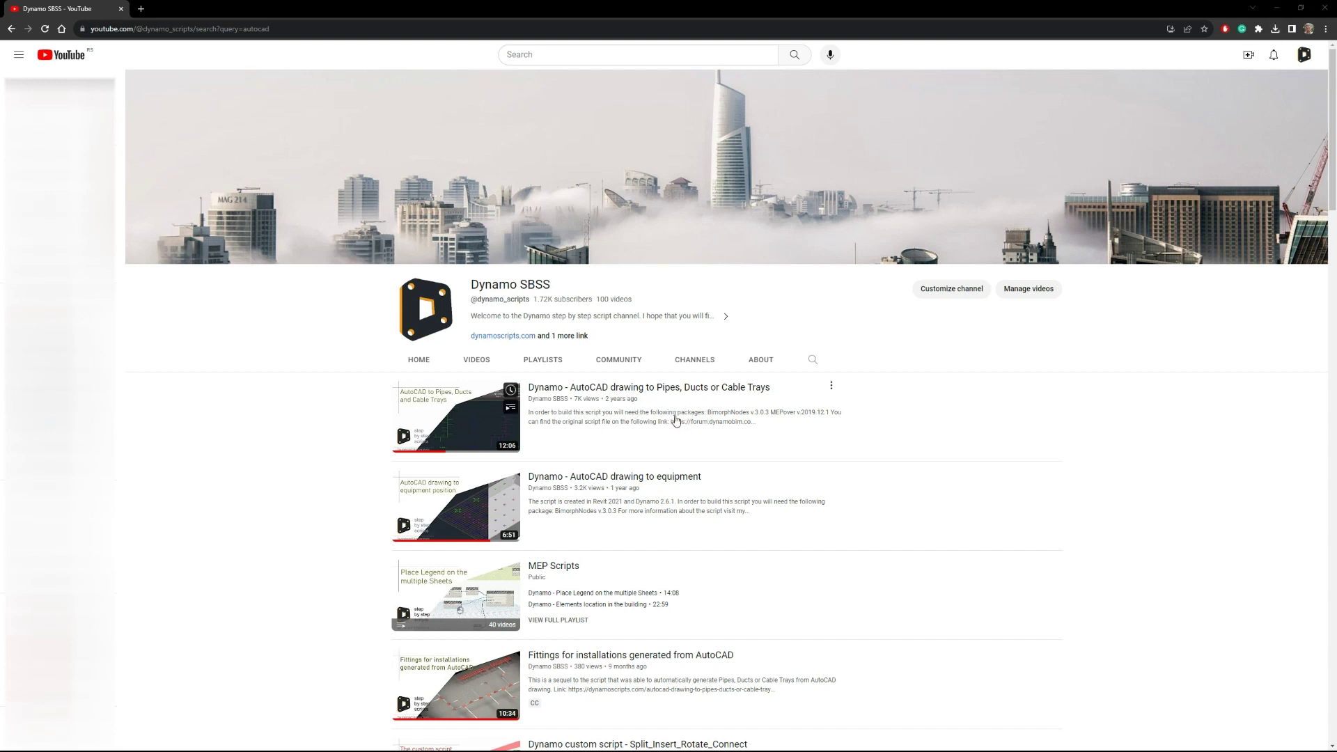
# Minimize the browser showing the Dynamo SBSS YouTube channel to return to Revit.
pyautogui.click(1277, 8)
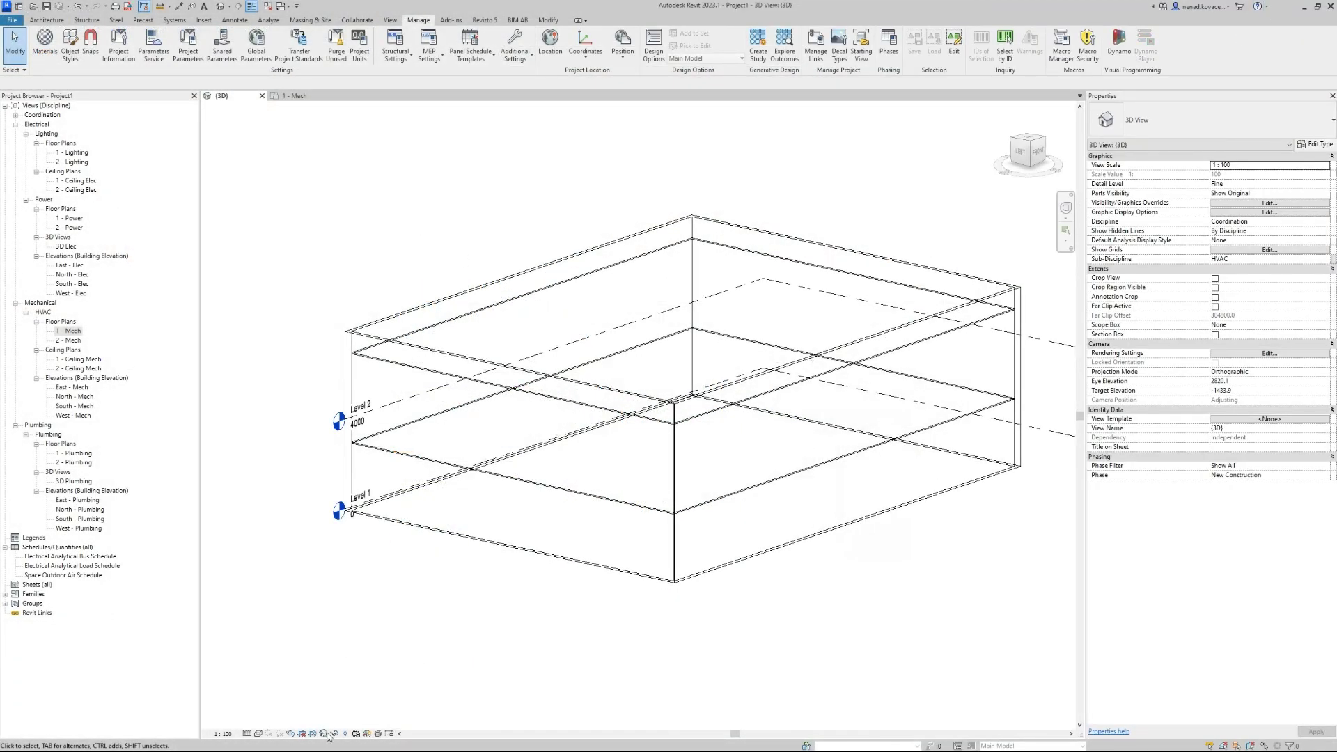
# Switch the 3D view to the Shaded visual style and open the 1 - Mech floor plan.
pyautogui.click(257, 734)
pyautogui.click(273, 701)
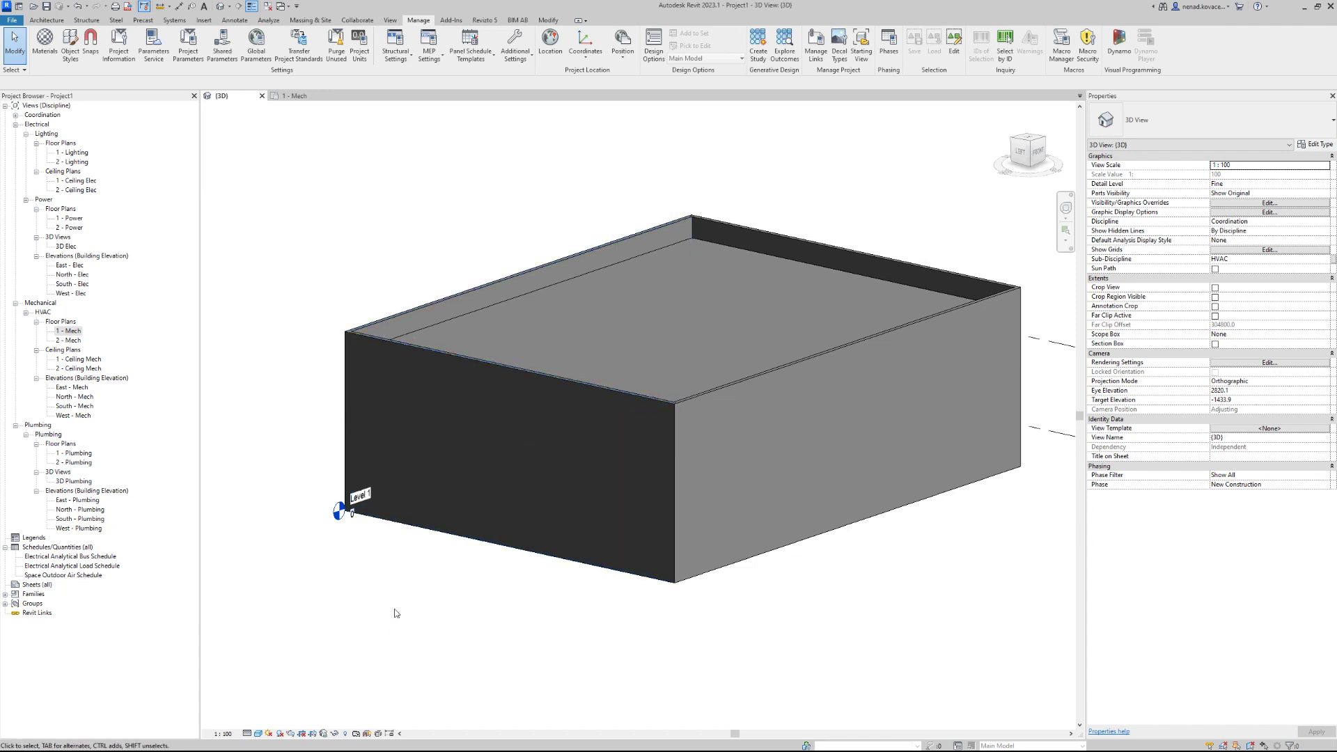
pyautogui.doubleClick(63, 331)
# Launch Dynamo Player with the CADtoElement script and place it beside the 1 - Mech plan.
pyautogui.scroll(-3, 313, 348)
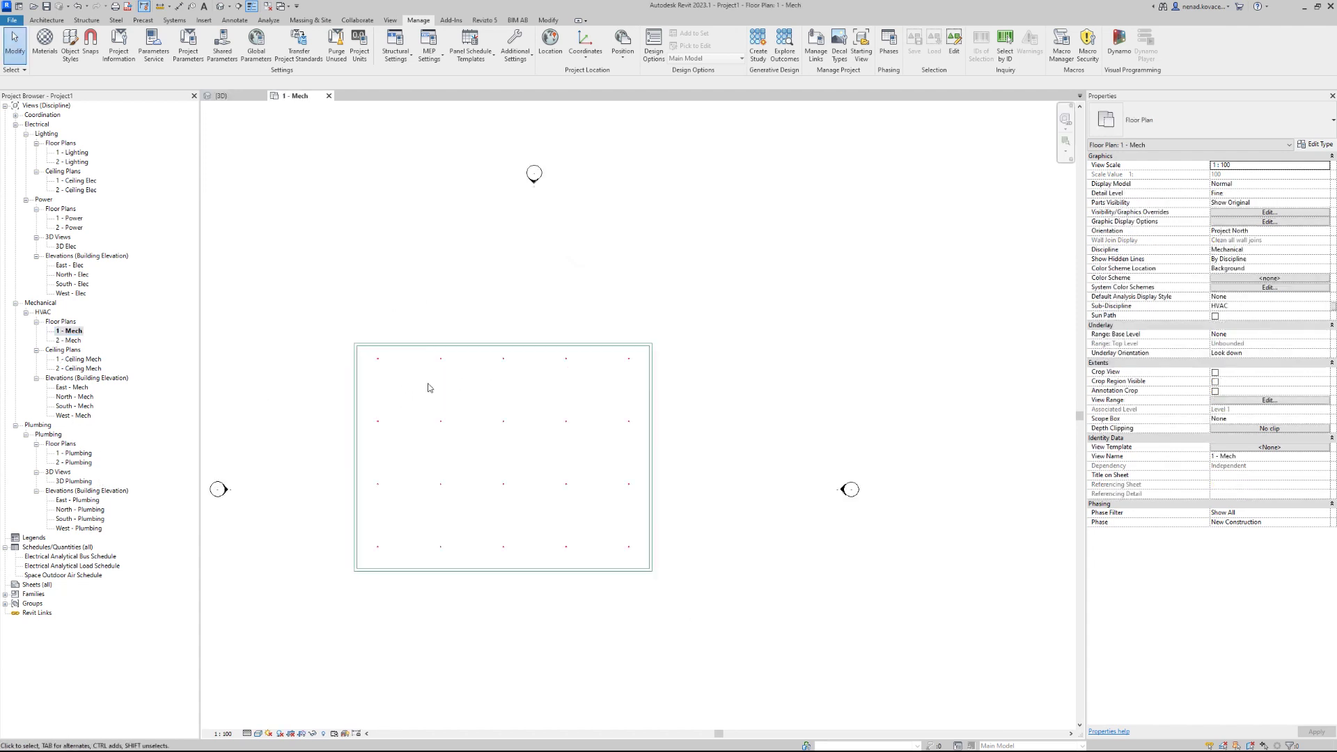
pyautogui.moveTo(298, 453); pyautogui.dragTo(349, 370, button='middle')
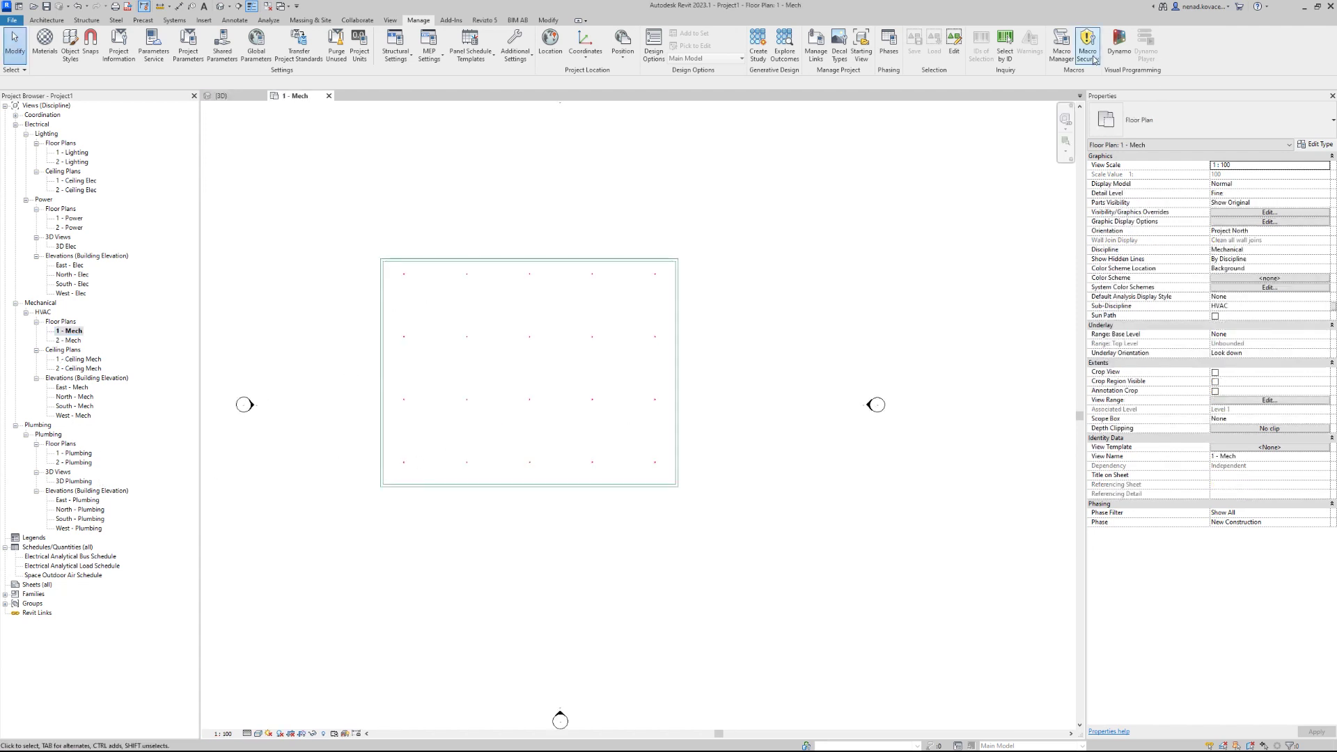
pyautogui.click(243, 741)
pyautogui.moveTo(1125, 253); pyautogui.dragTo(866, 241)
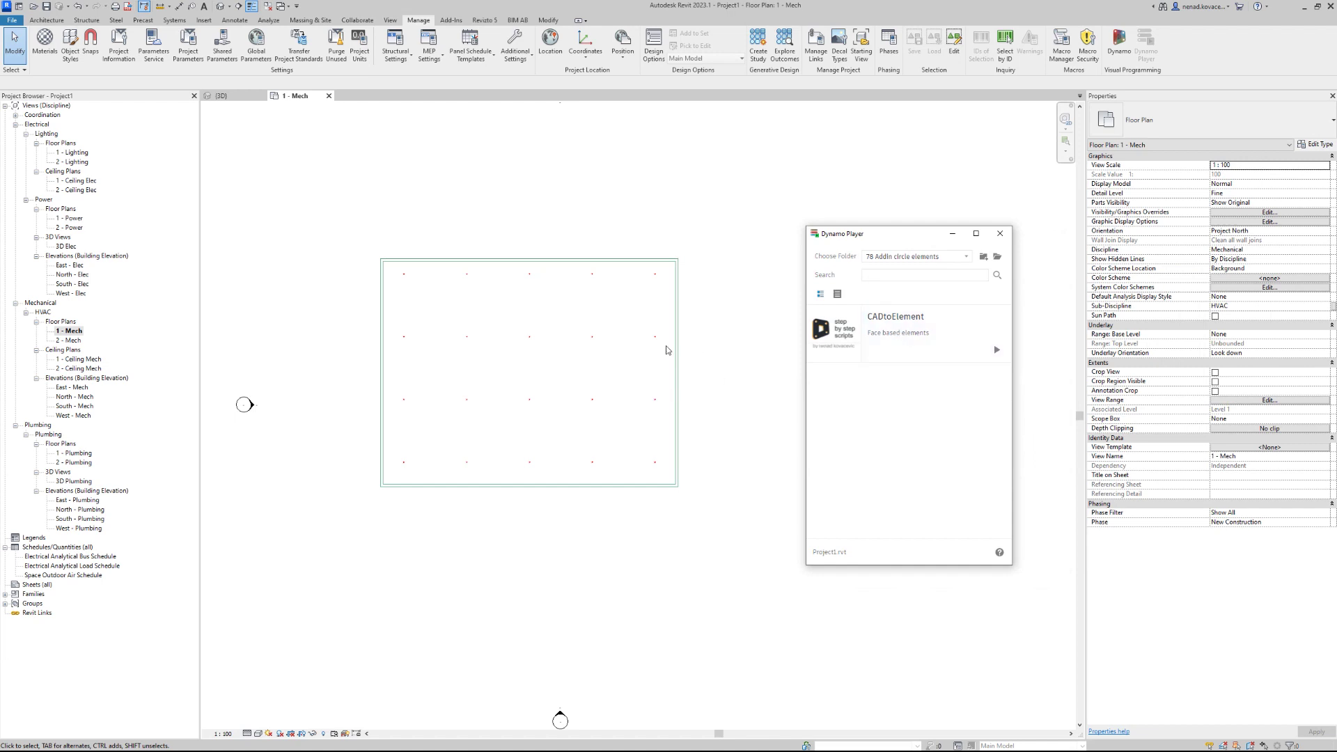
pyautogui.moveTo(973, 337)
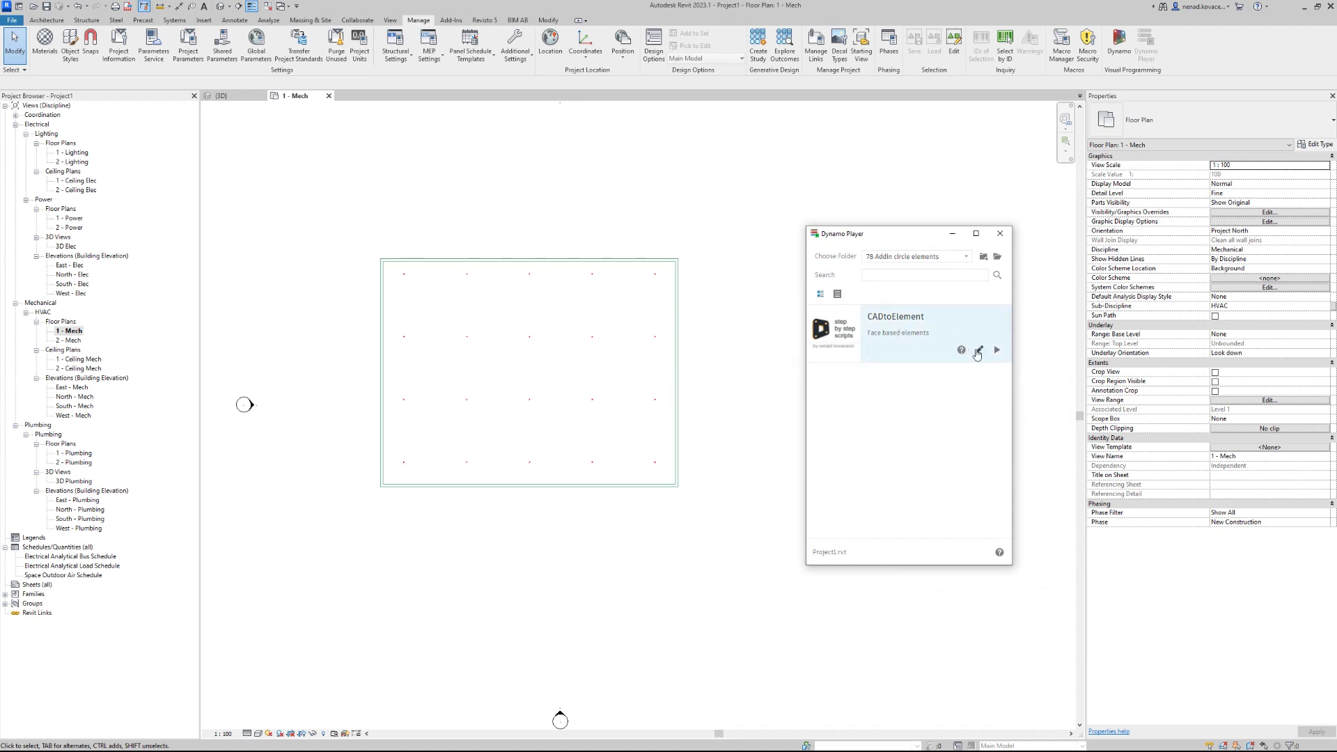
# Open CADtoElement's inputs and keep the Fire_Alarm-Intelligent_Detector EDWARDS family type.
pyautogui.click(811, 319)
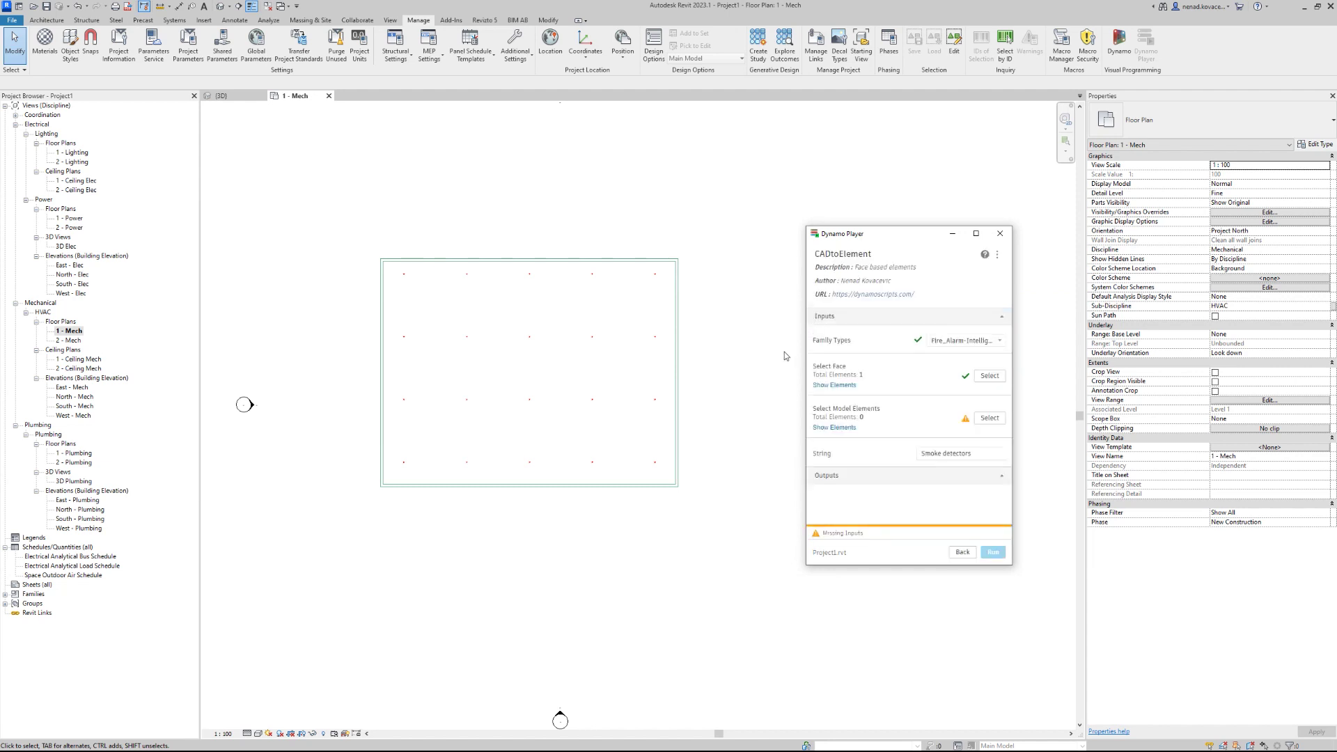
pyautogui.click(973, 342)
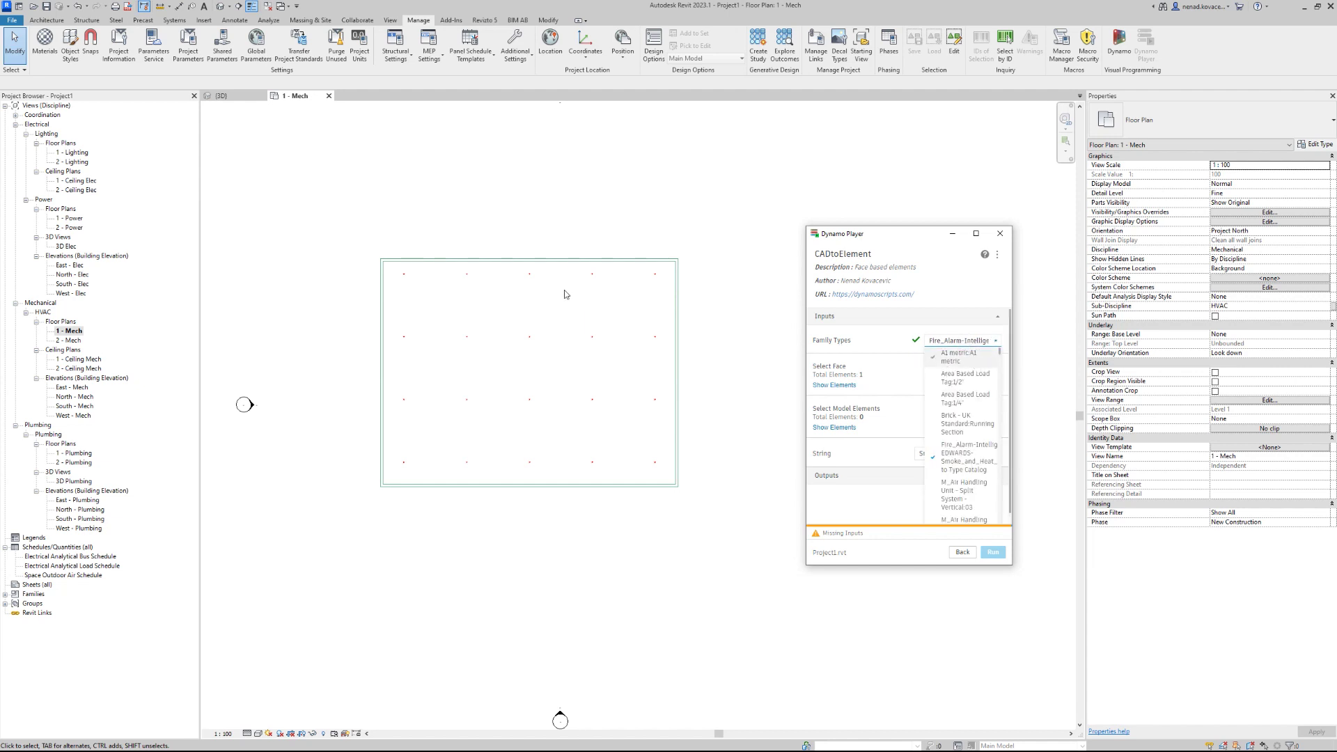
pyautogui.click(967, 343)
pyautogui.moveTo(902, 232); pyautogui.dragTo(605, 183)
pyautogui.moveTo(724, 249); pyautogui.dragTo(1282, 284)
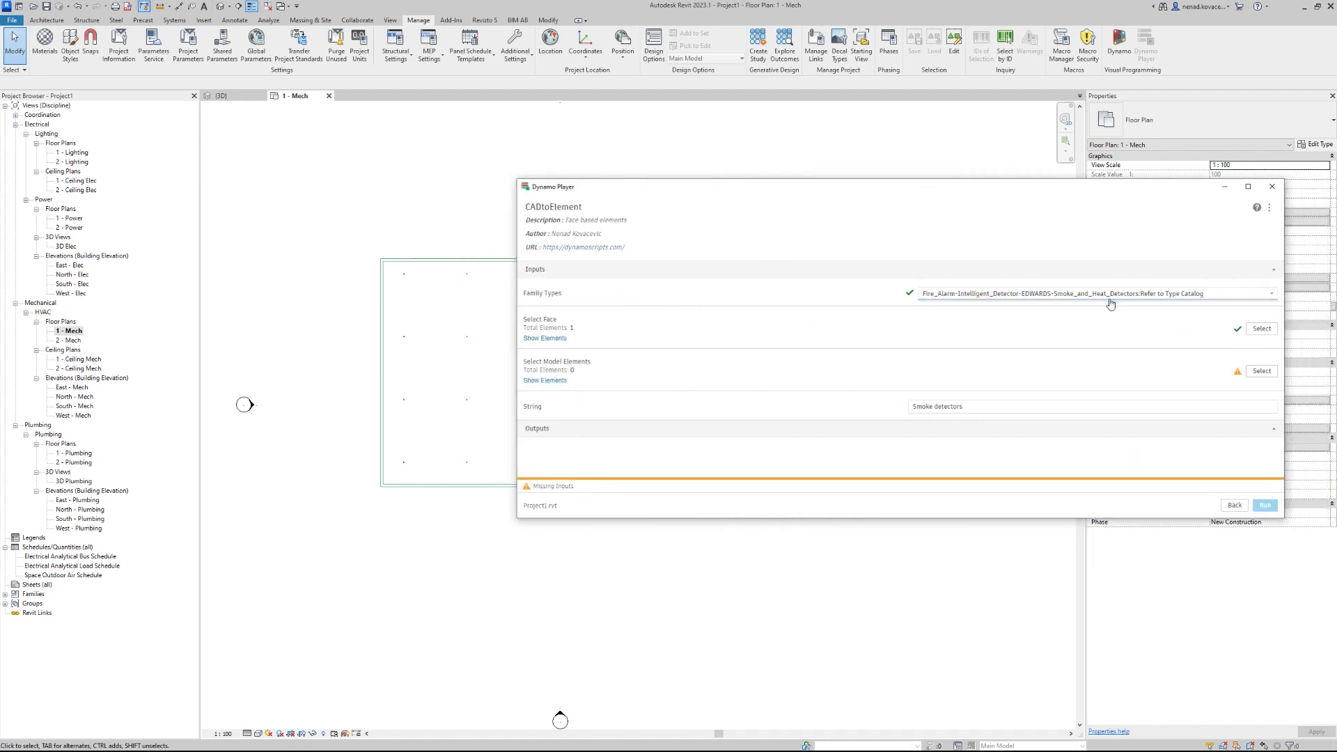
pyautogui.moveTo(1284, 287); pyautogui.dragTo(780, 243)
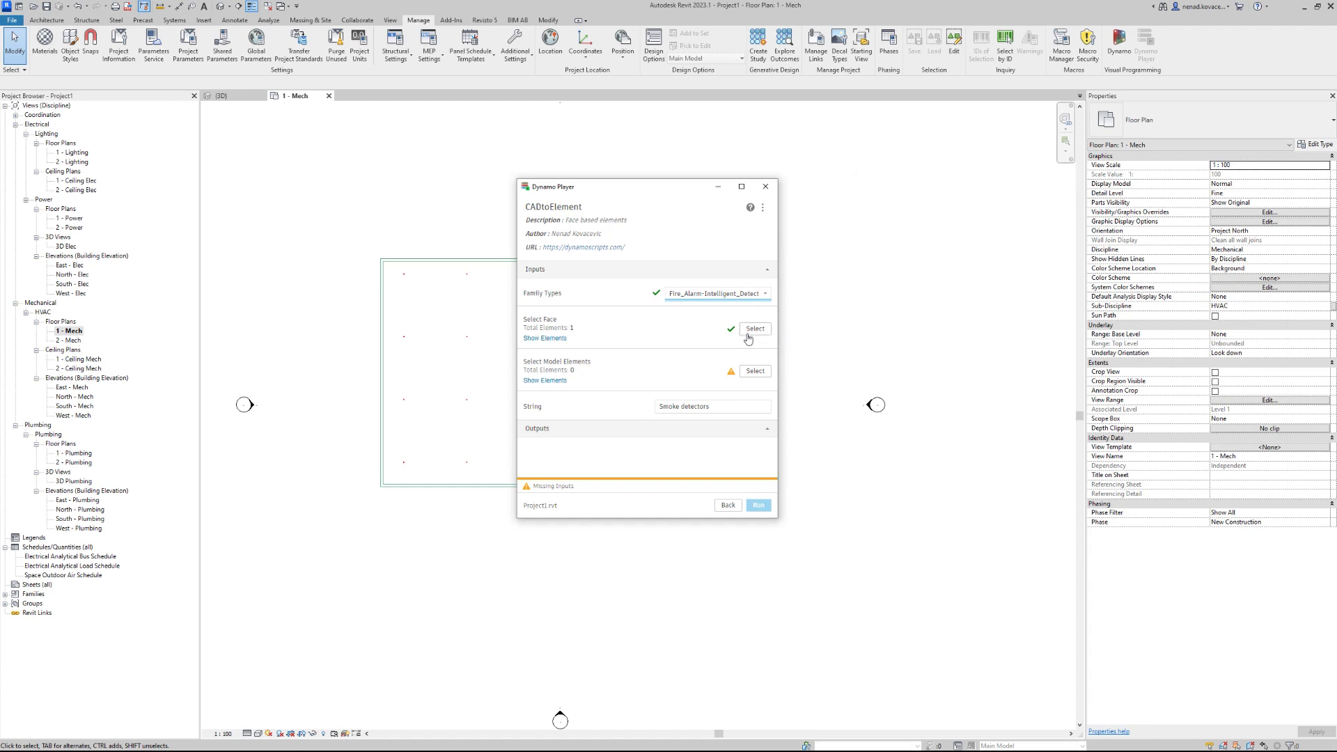
# In the 3D view, enable a section box and drag it to cut away the front wall.
pyautogui.click(220, 96)
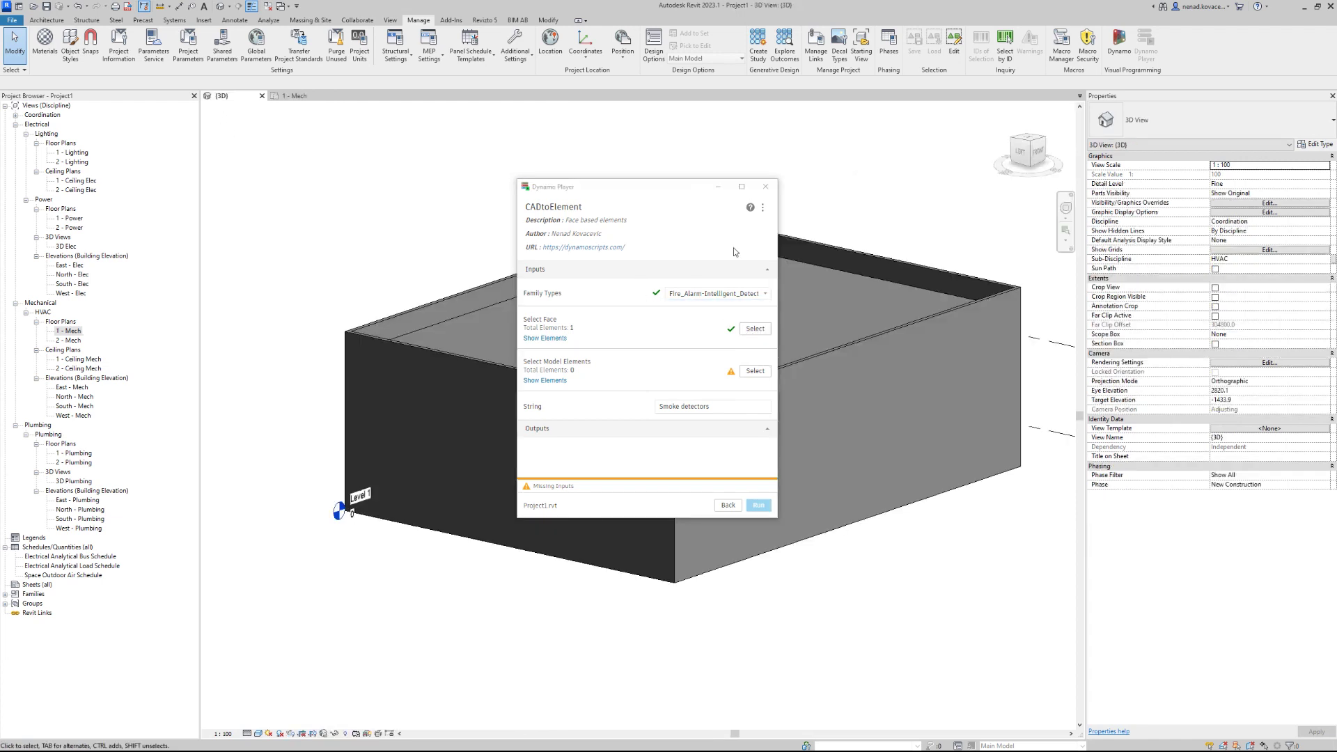
pyautogui.moveTo(635, 188); pyautogui.dragTo(148, 116)
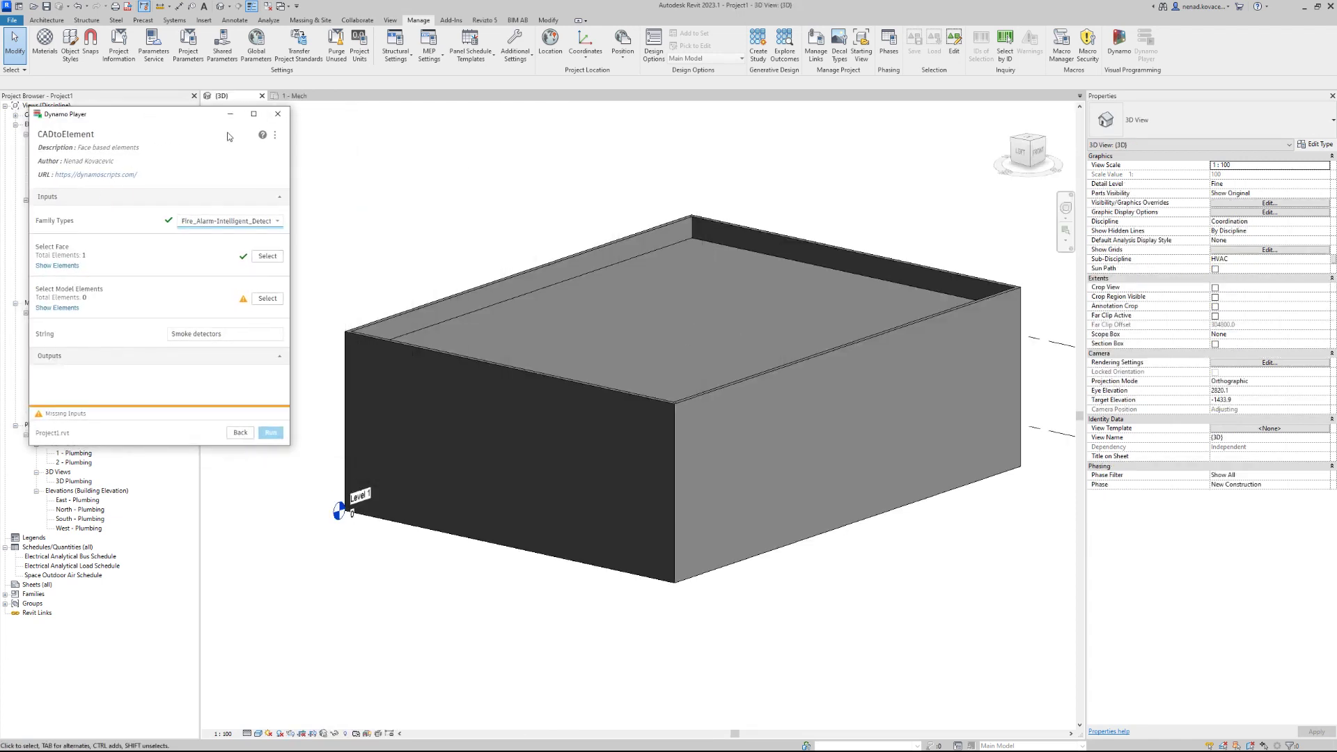
pyautogui.click(1215, 344)
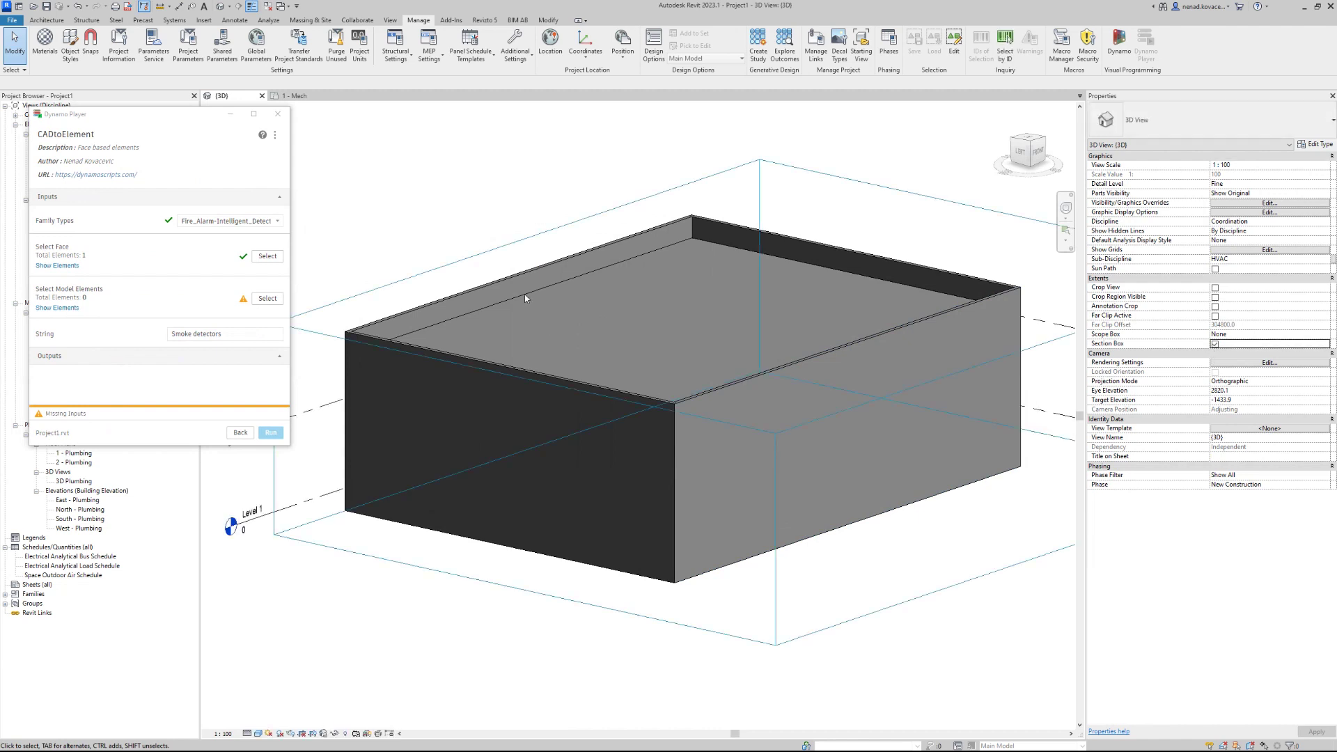
pyautogui.click(555, 447)
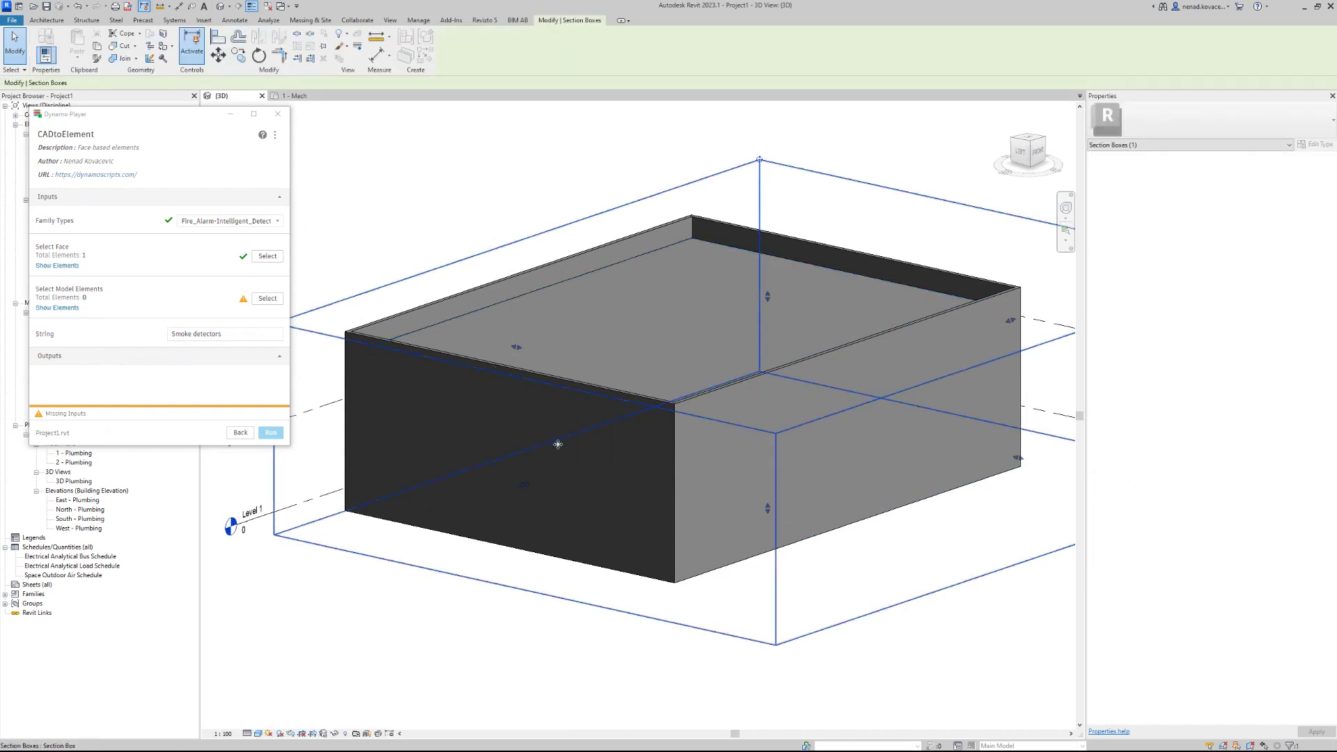
pyautogui.moveTo(524, 486); pyautogui.dragTo(647, 443)
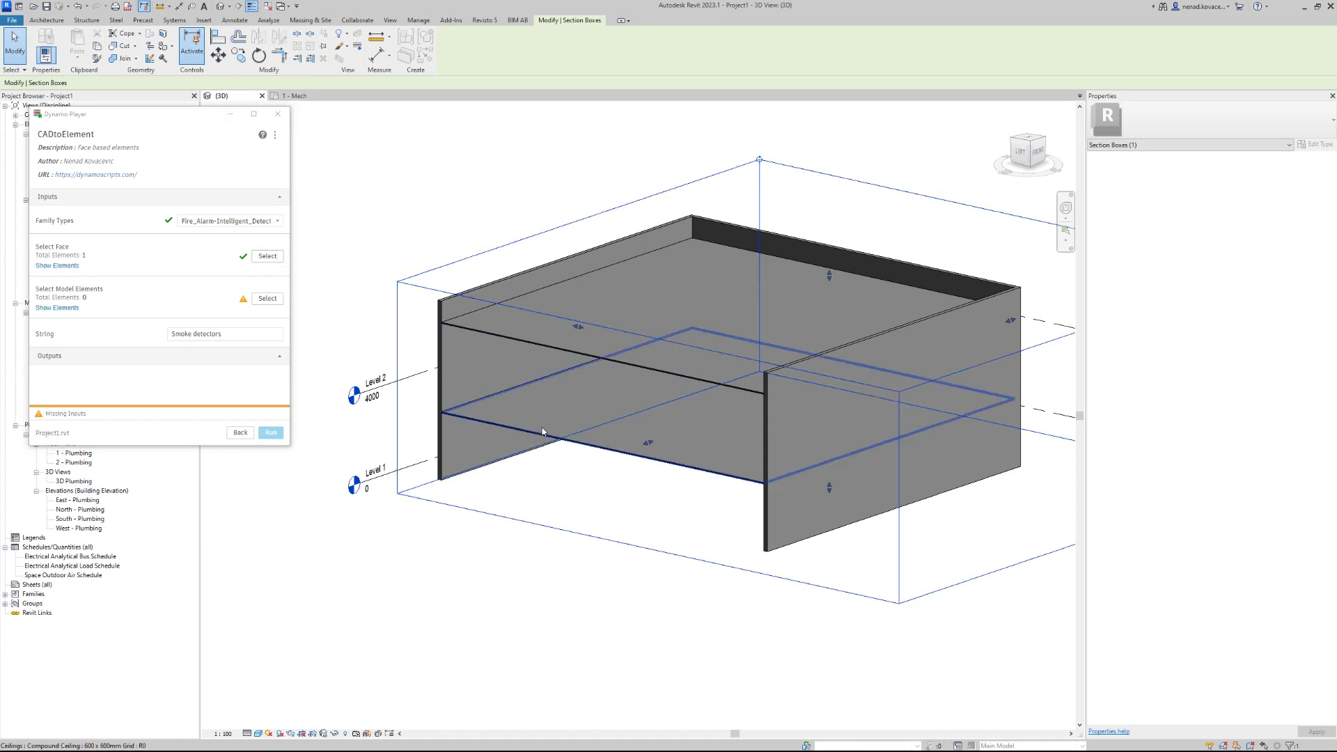
# Pick the ceiling face as the script's Select Face input.
pyautogui.click(267, 256)
pyautogui.scroll(8, 424, 391)
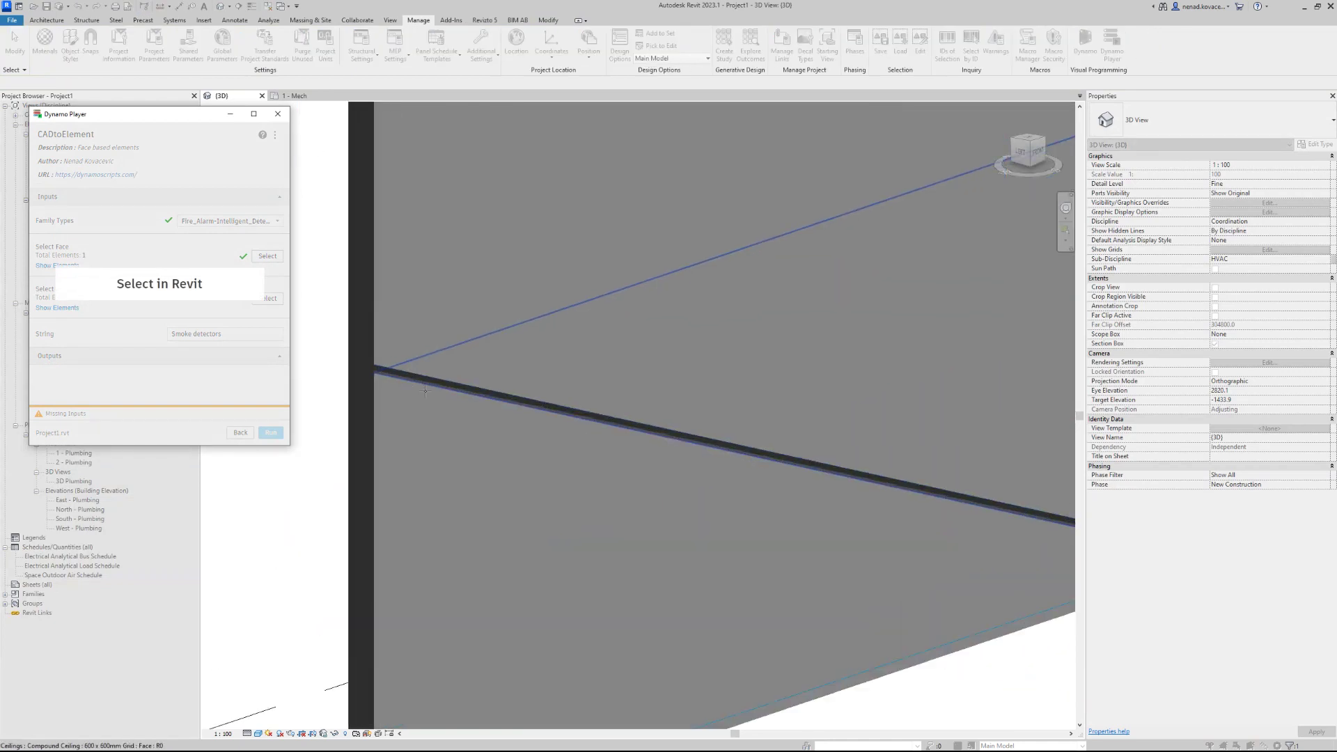
pyautogui.scroll(2, 425, 392)
pyautogui.moveTo(411, 399); pyautogui.dragTo(463, 347, button='middle')
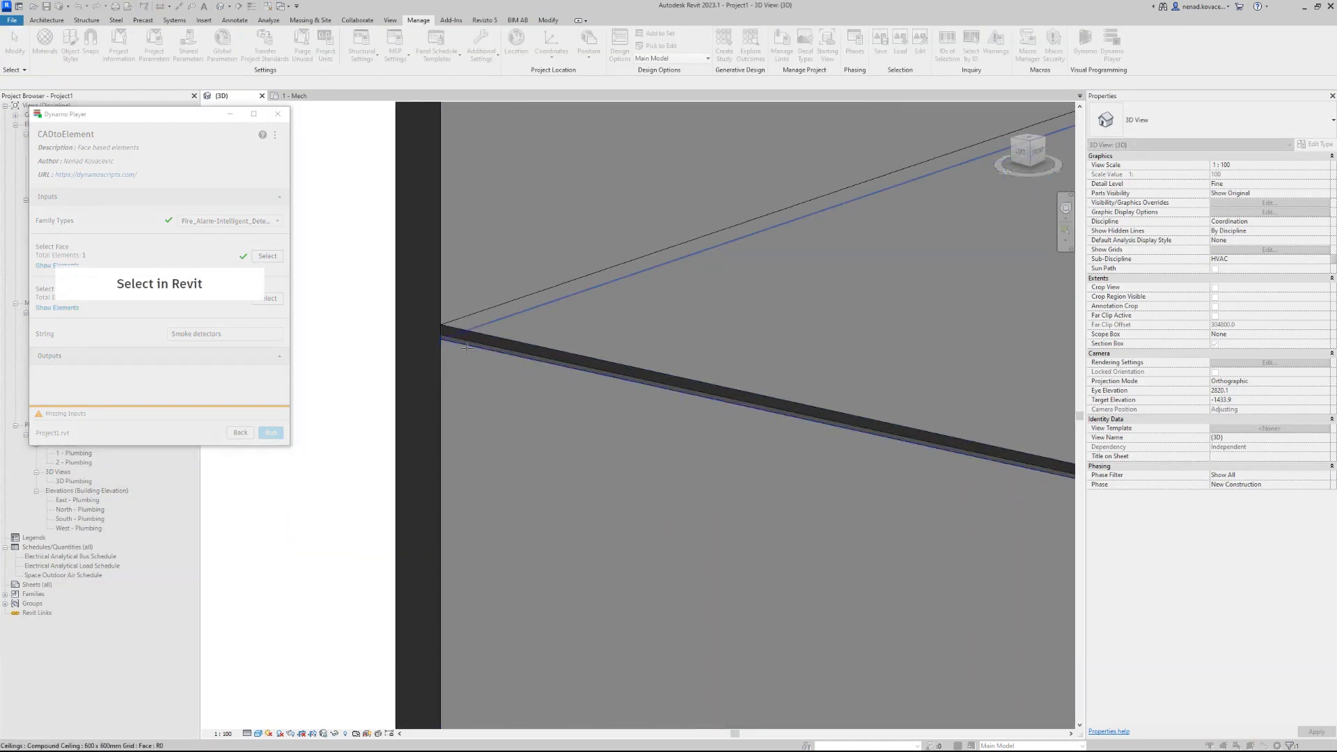
pyautogui.click(467, 346)
pyautogui.scroll(-10, 445, 399)
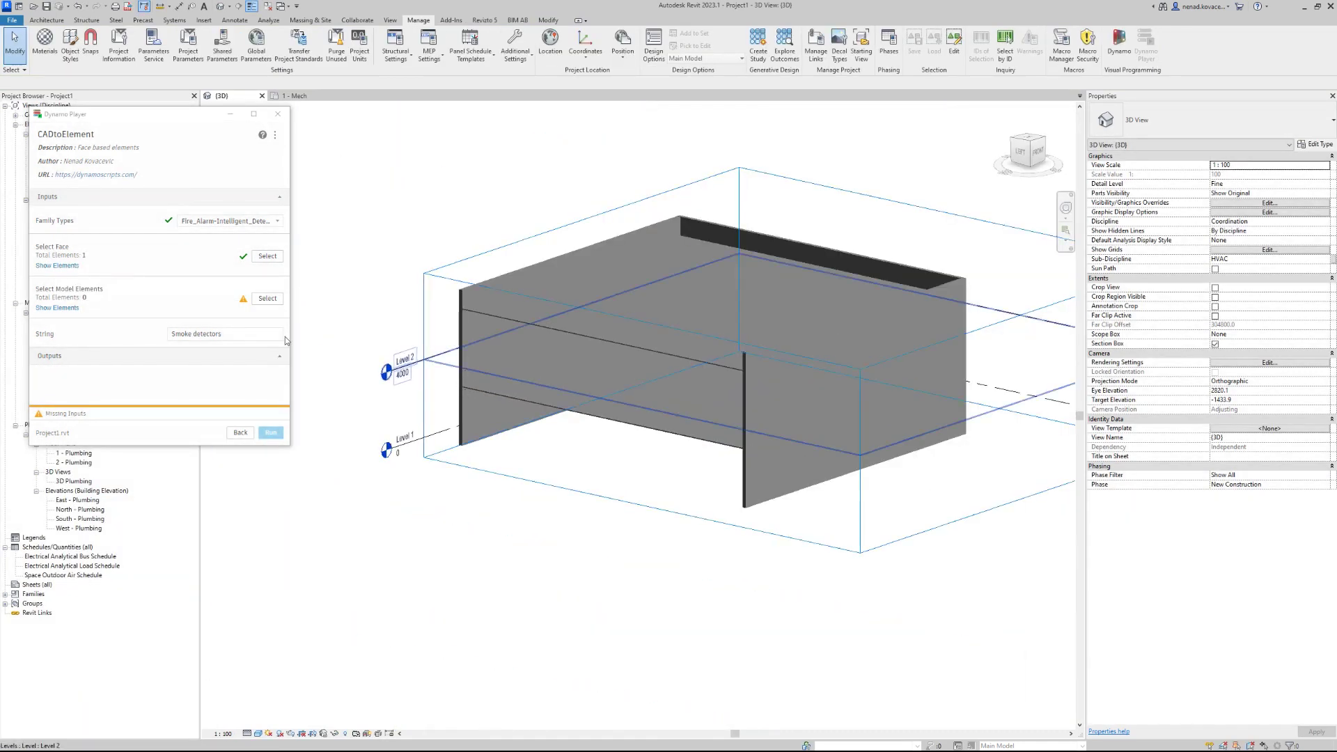
pyautogui.click(295, 95)
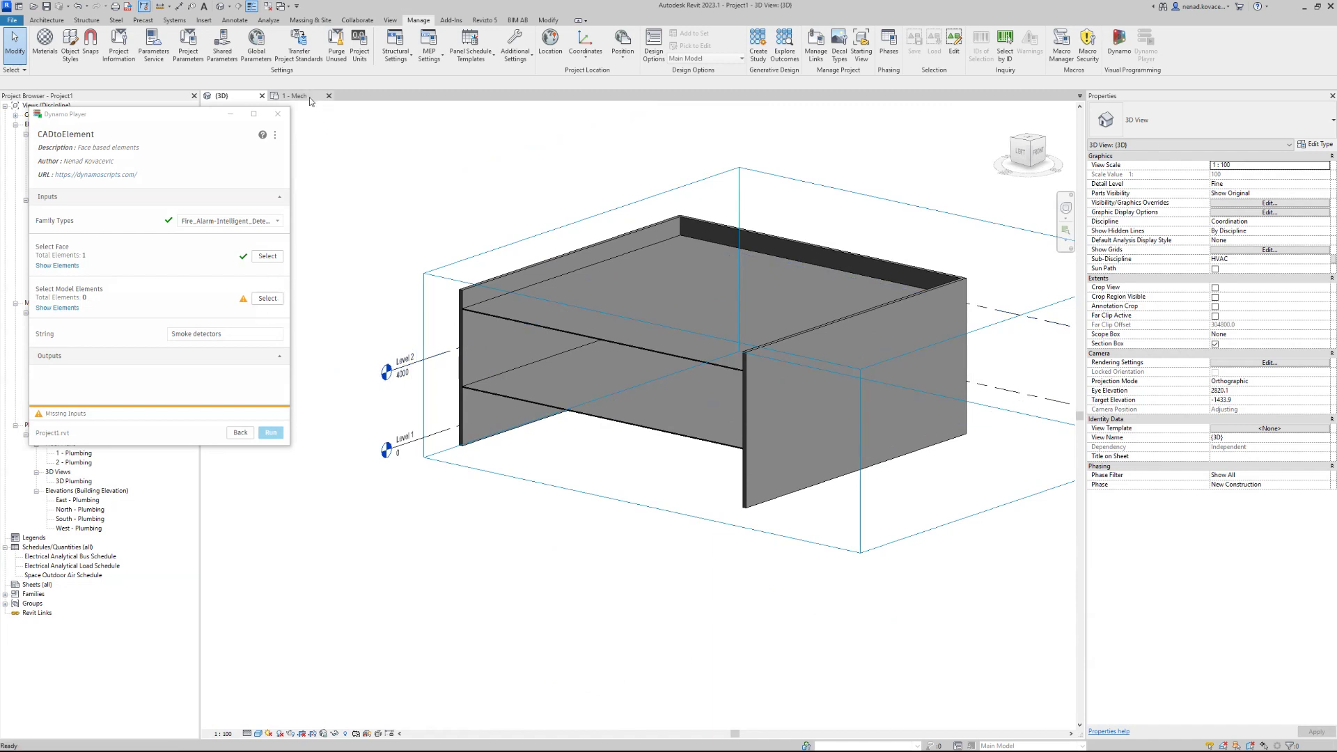
# Box-select the imported Mech DWG as Model Elements and select the 'Smoke detectors' text input.
pyautogui.click(280, 305)
pyautogui.moveTo(593, 298); pyautogui.dragTo(453, 406)
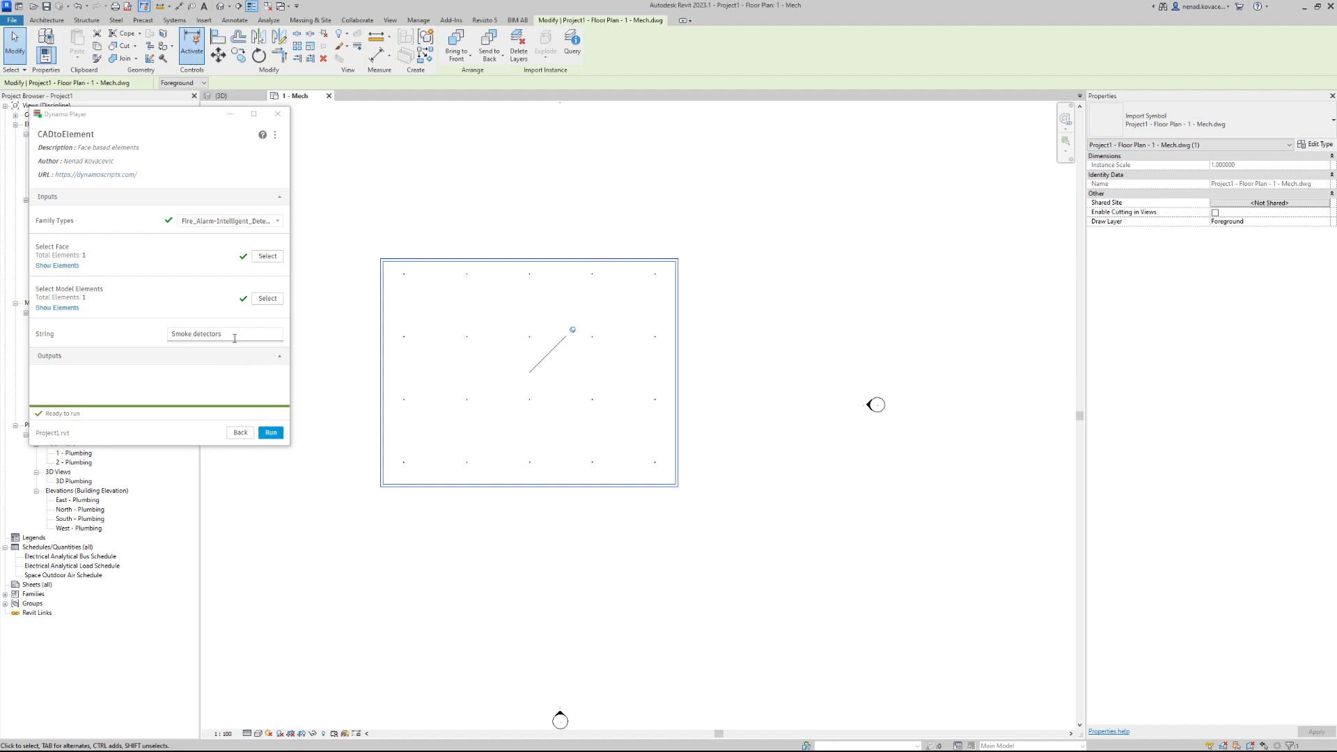
pyautogui.scroll(5, 376, 279)
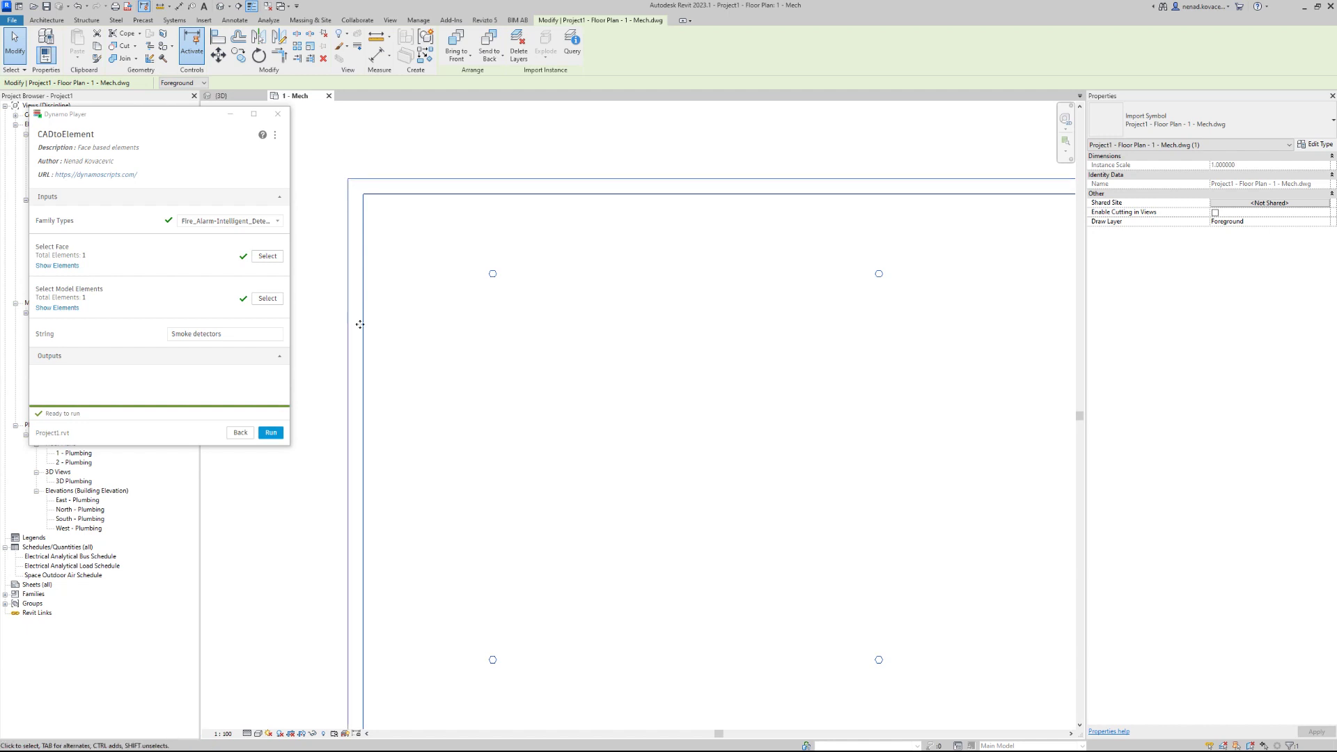
pyautogui.scroll(4, 480, 275)
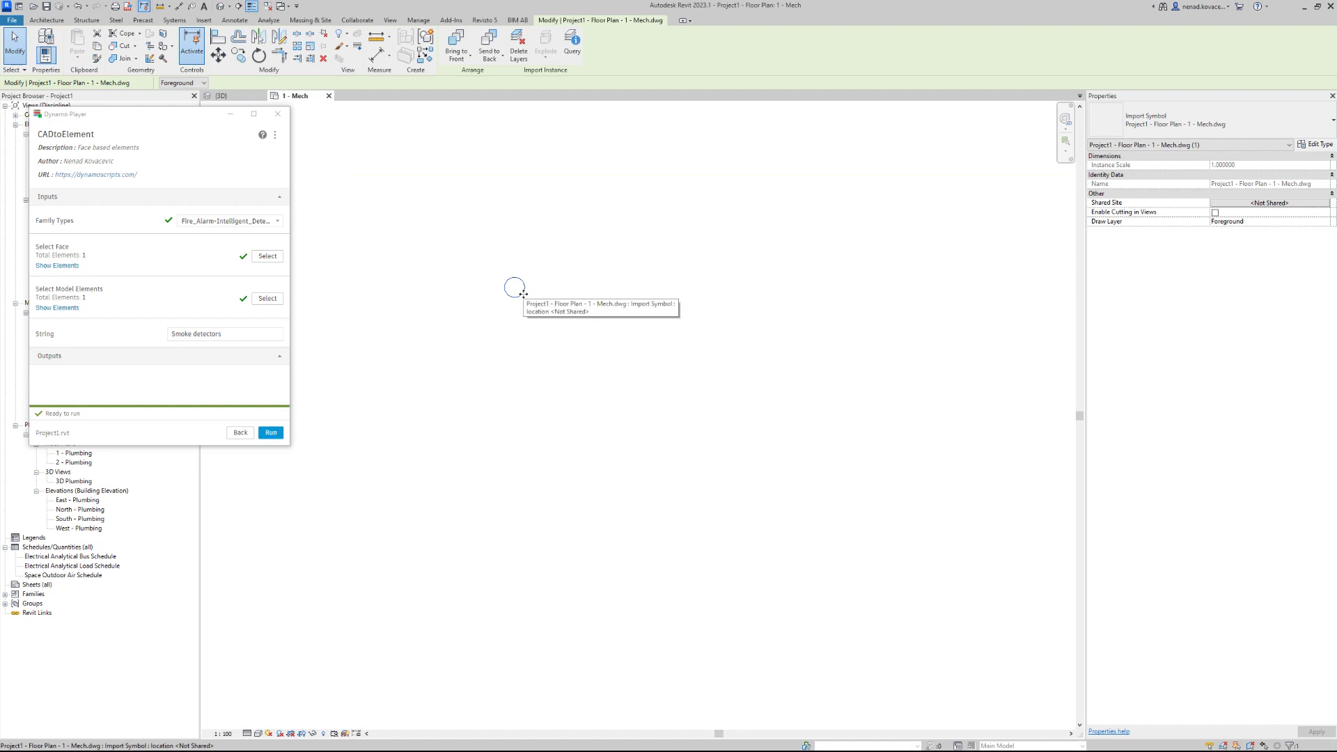
pyautogui.click(239, 334)
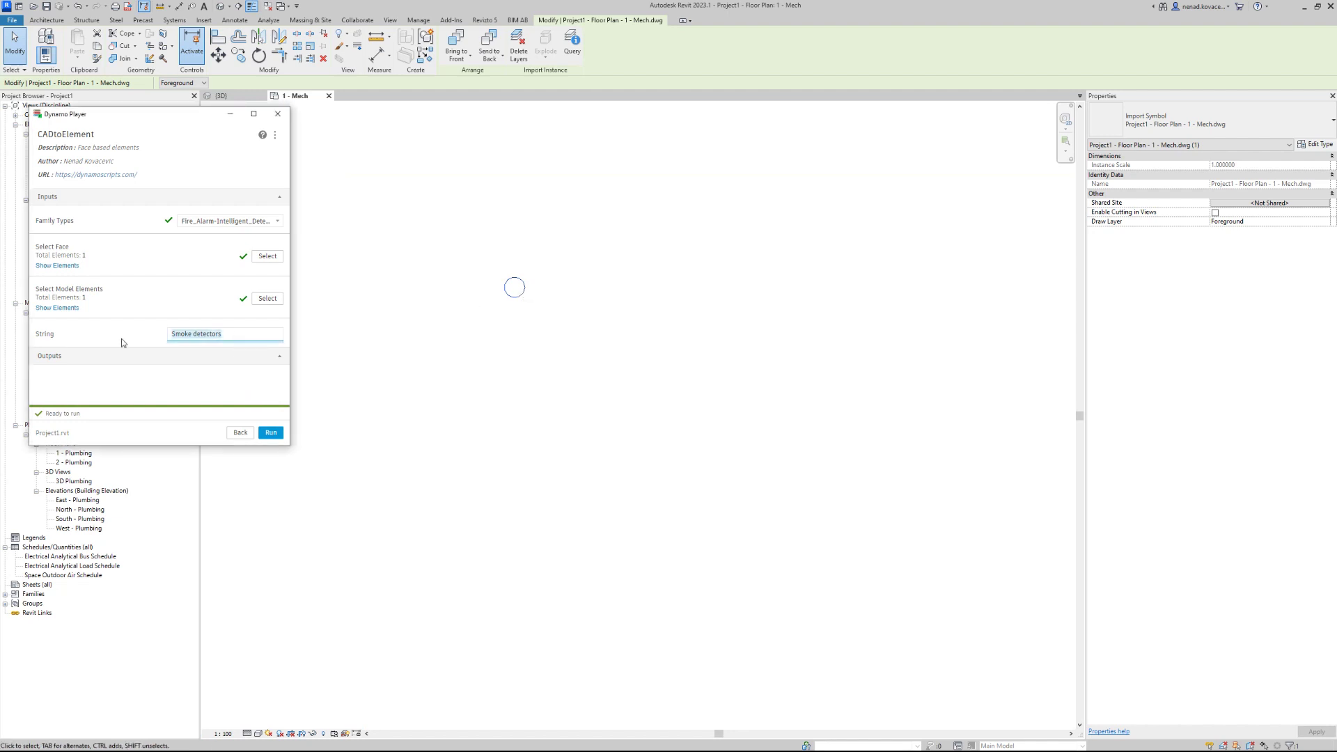
pyautogui.hotkey('ctrl', 'a')
# Query a circle in the CAD import to confirm it sits on the Smoke detectors layer.
pyautogui.click(570, 46)
pyautogui.click(514, 277)
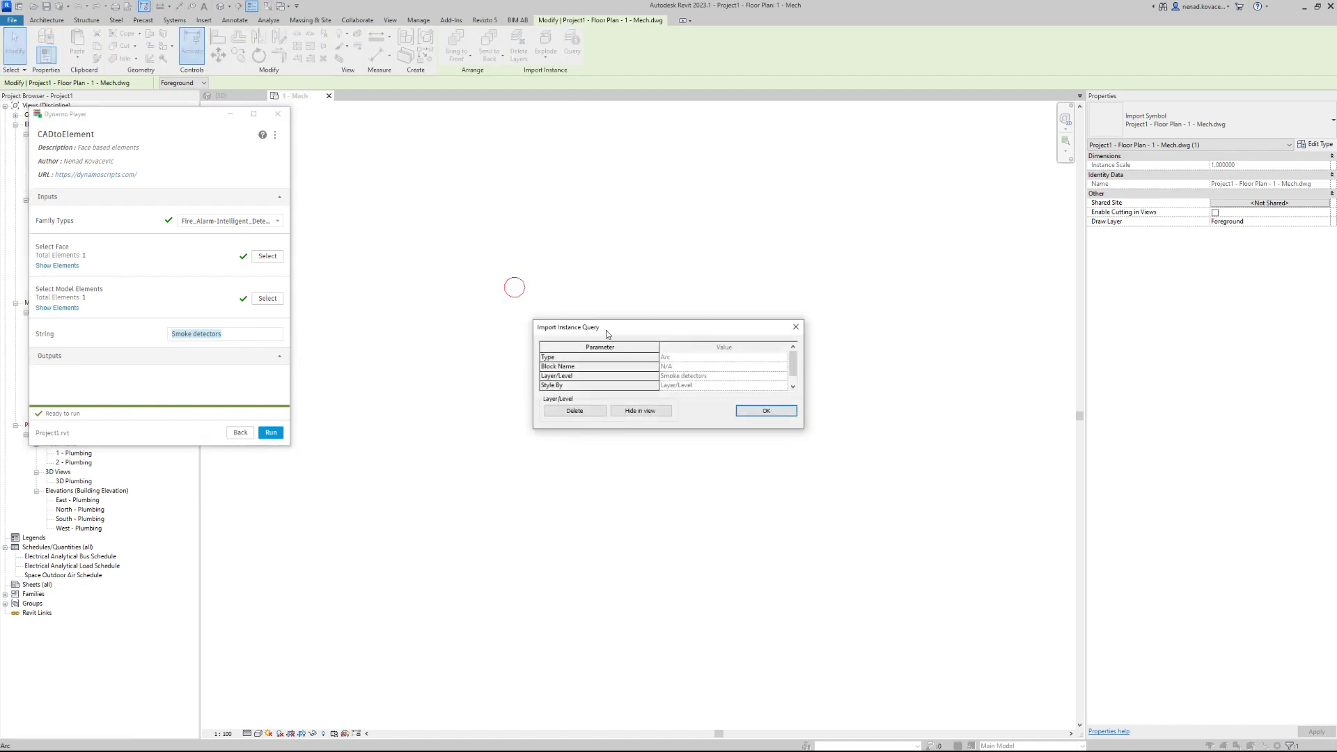
pyautogui.click(717, 379)
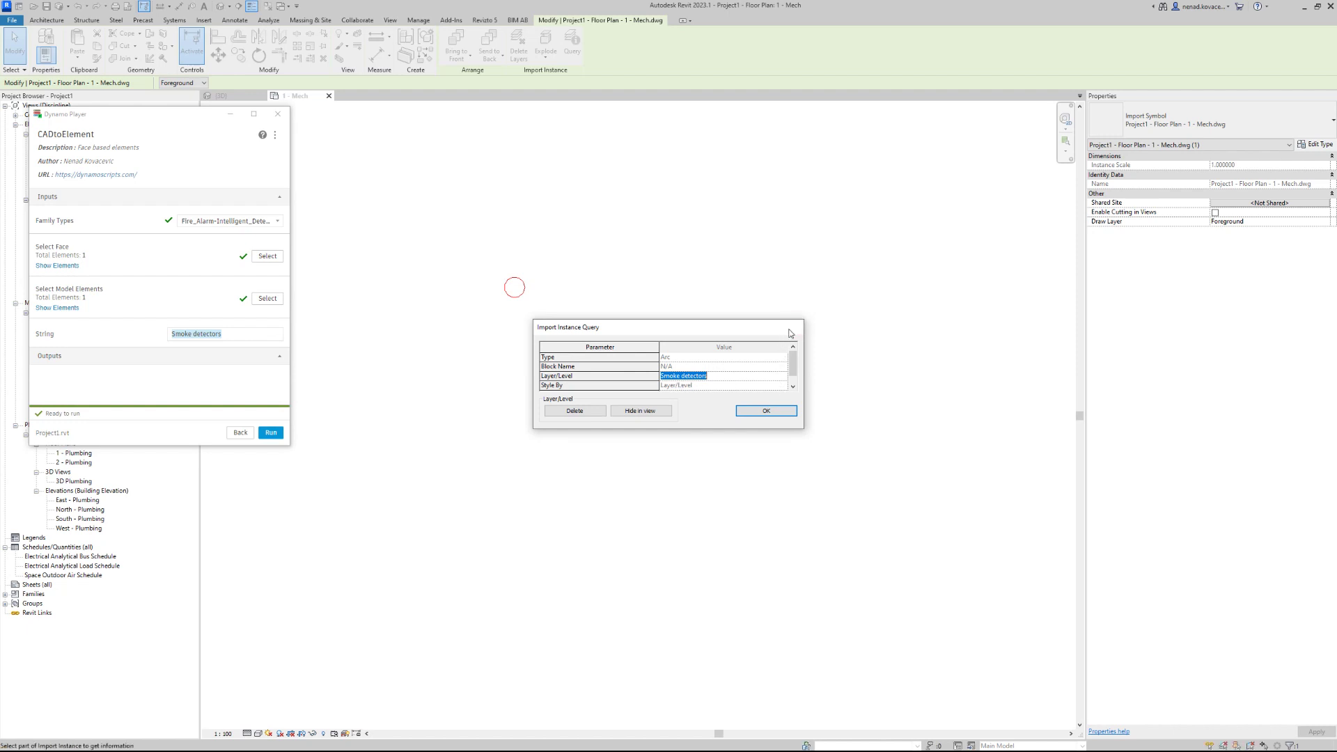
pyautogui.click(796, 327)
pyautogui.click(240, 96)
# Run the CADtoElement script and turn off the 3D view's section box.
pyautogui.click(271, 432)
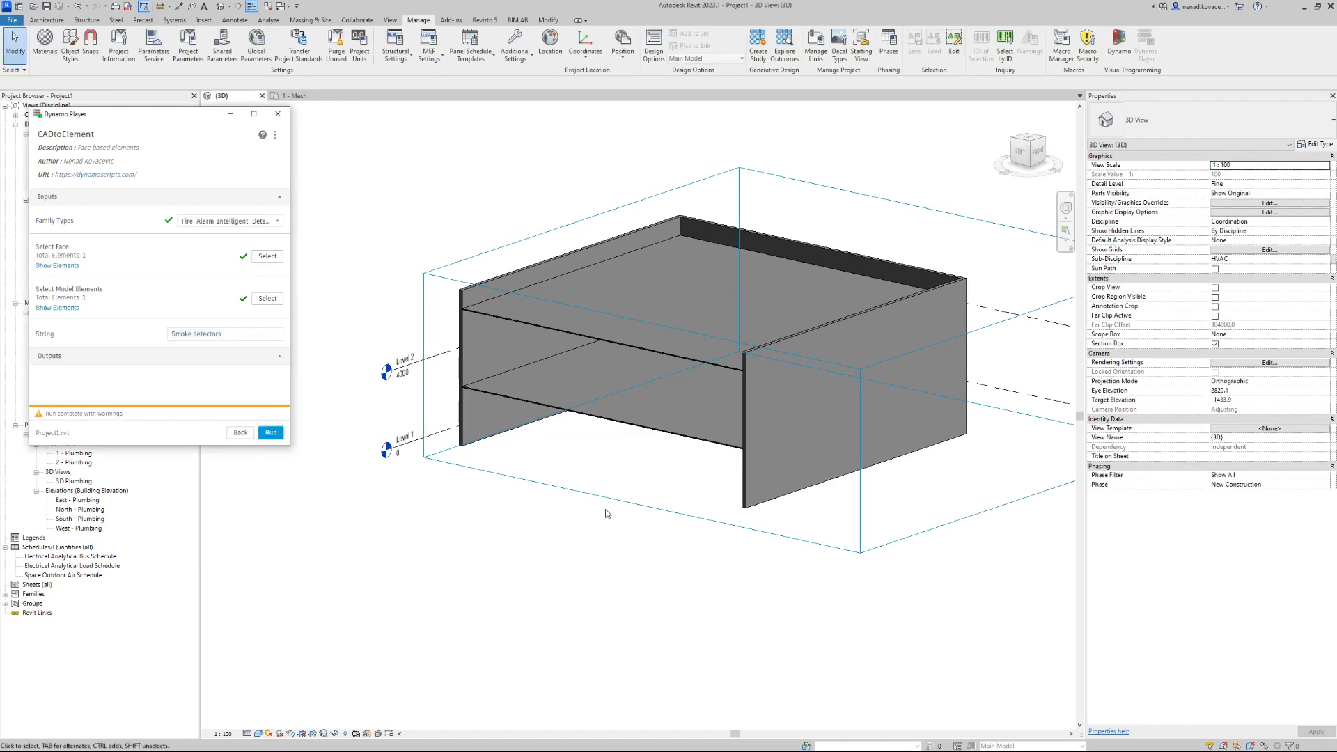
pyautogui.keyDown('shift'); pyautogui.moveTo(635, 517); pyautogui.dragTo(644, 462, button='middle'); pyautogui.keyUp('shift')
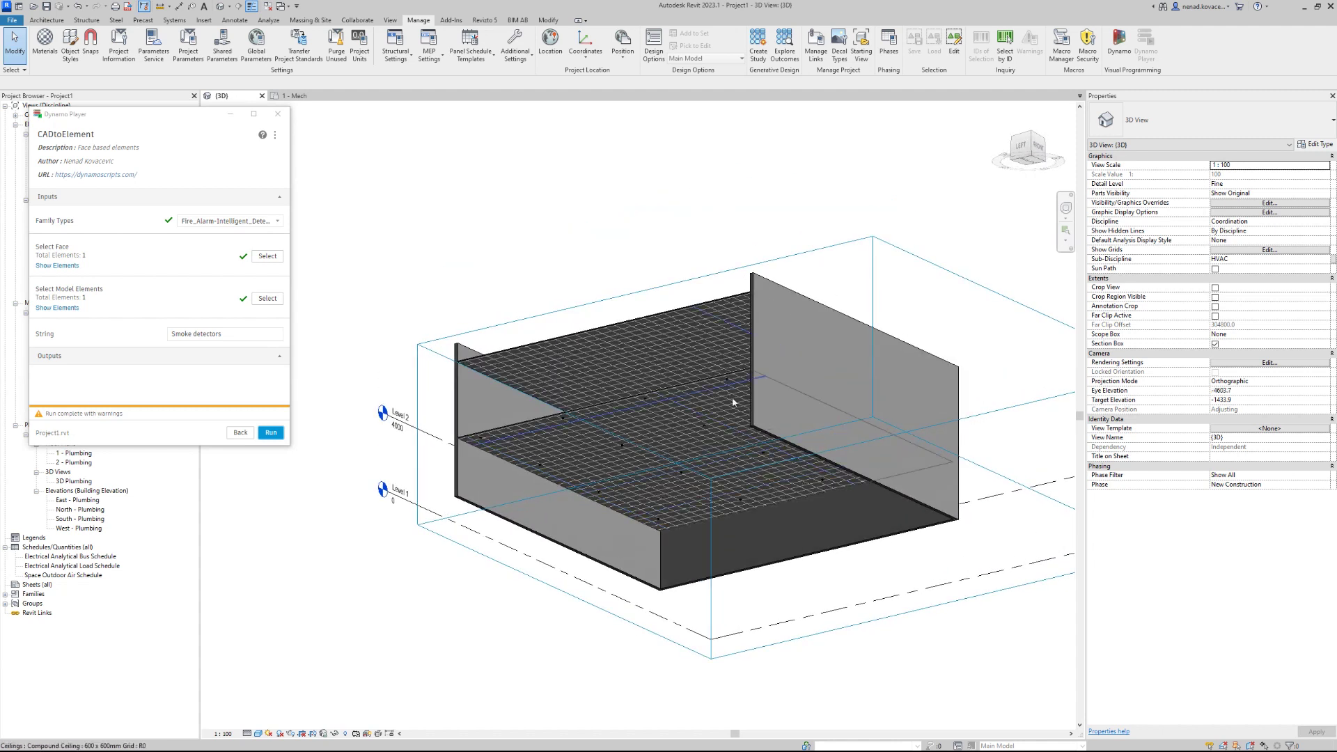
pyautogui.scroll(-3, 733, 401)
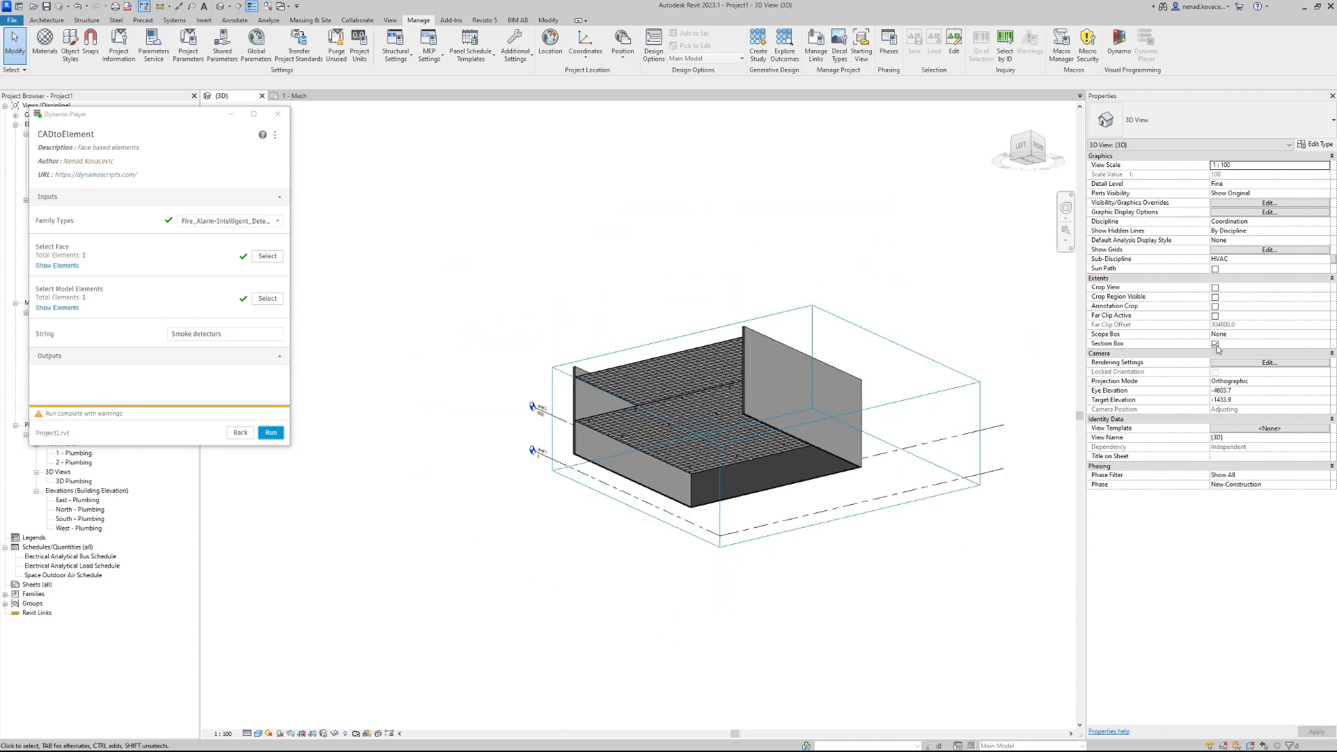
pyautogui.click(1215, 345)
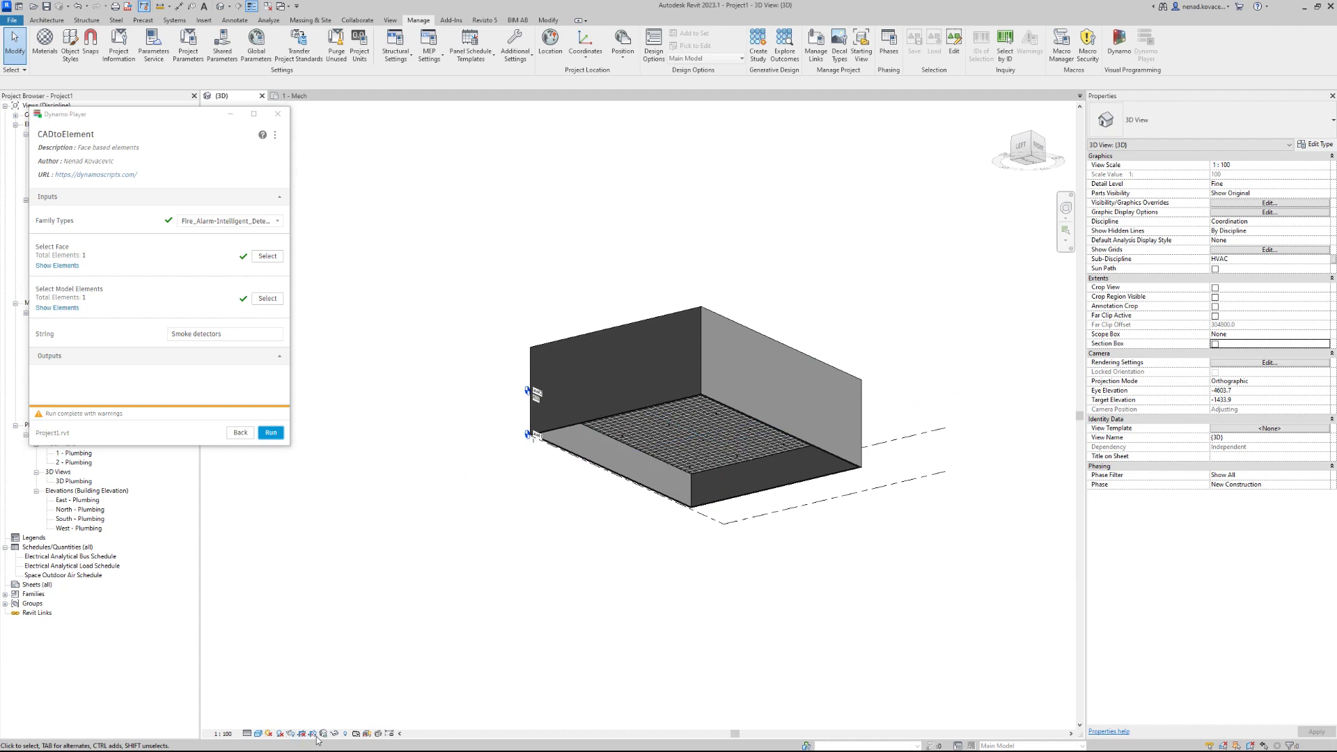
# Show the model in Wireframe from a higher angle, then return to the 1 - Mech plan.
pyautogui.click(258, 733)
pyautogui.click(282, 675)
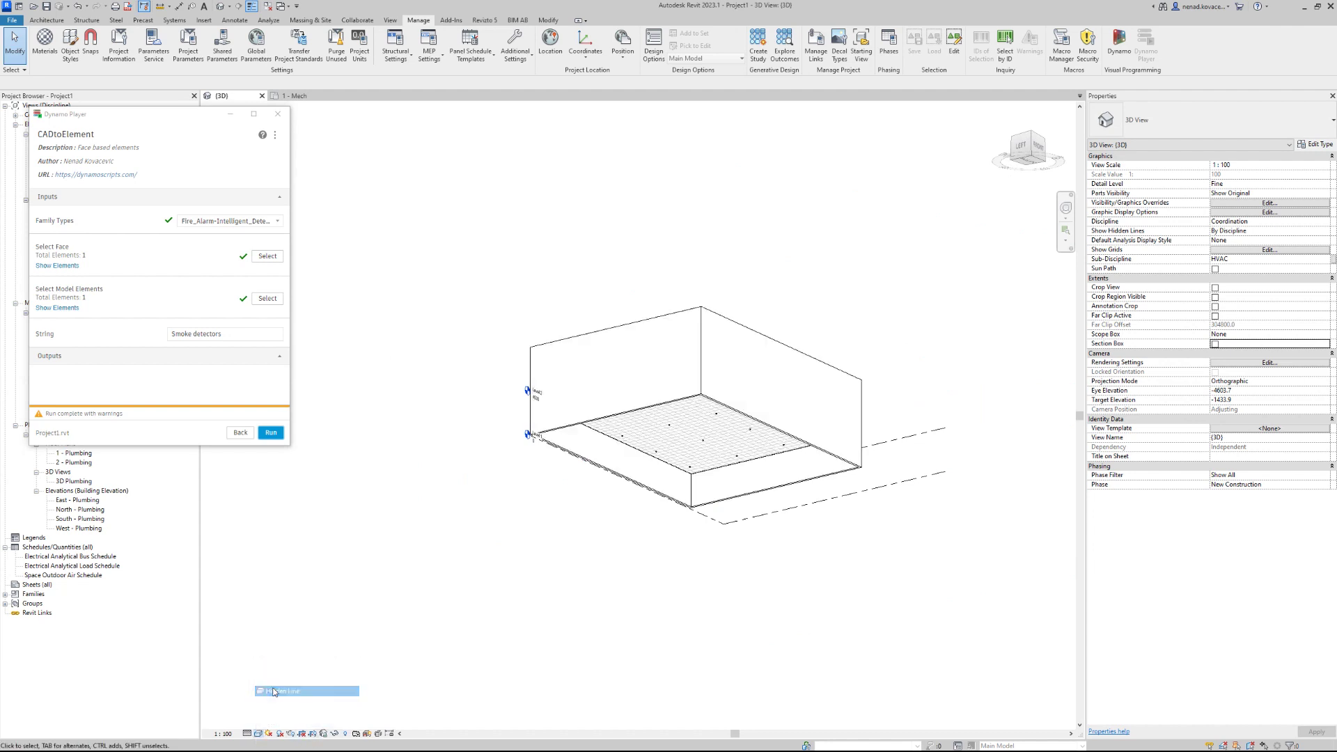
pyautogui.keyDown('shift'); pyautogui.moveTo(742, 421); pyautogui.dragTo(638, 506, button='middle'); pyautogui.keyUp('shift')
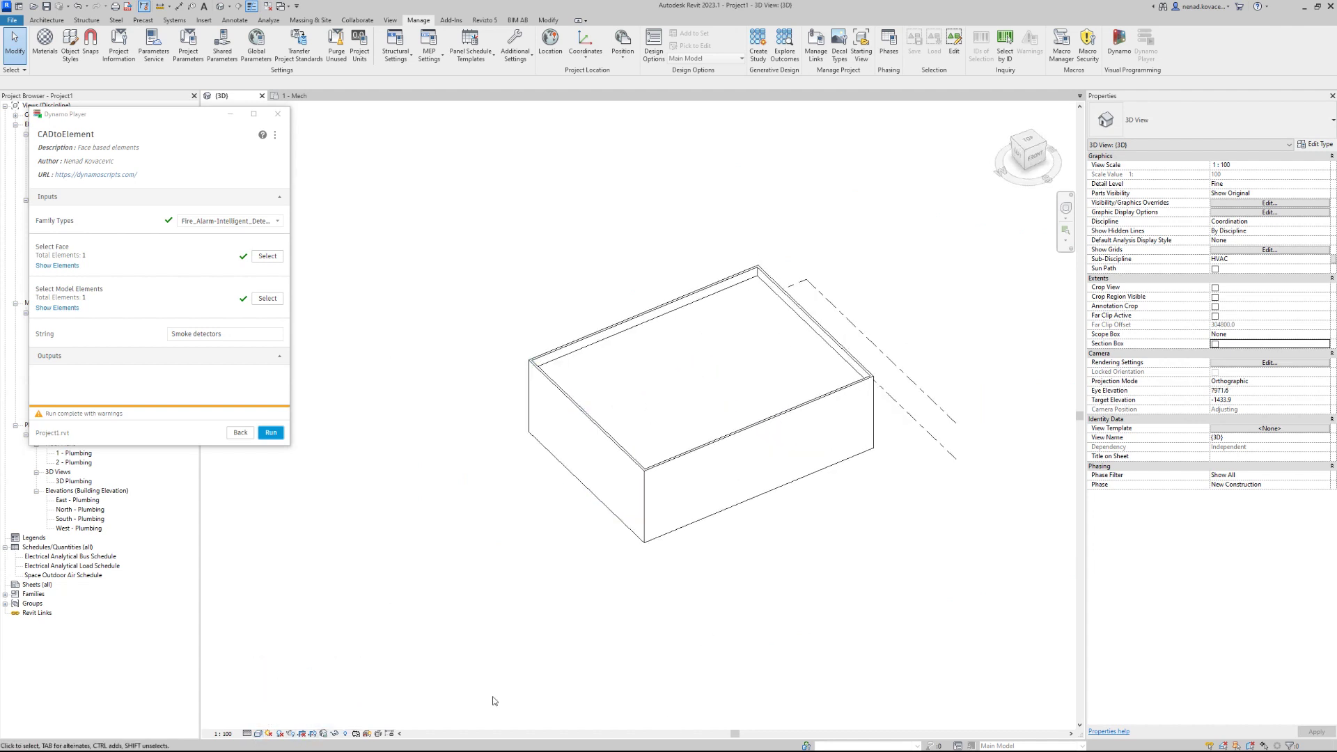
pyautogui.click(257, 733)
pyautogui.click(282, 676)
pyautogui.keyDown('shift'); pyautogui.moveTo(683, 557); pyautogui.dragTo(713, 682, button='middle'); pyautogui.keyUp('shift')
pyautogui.moveTo(196, 122); pyautogui.dragTo(223, 190)
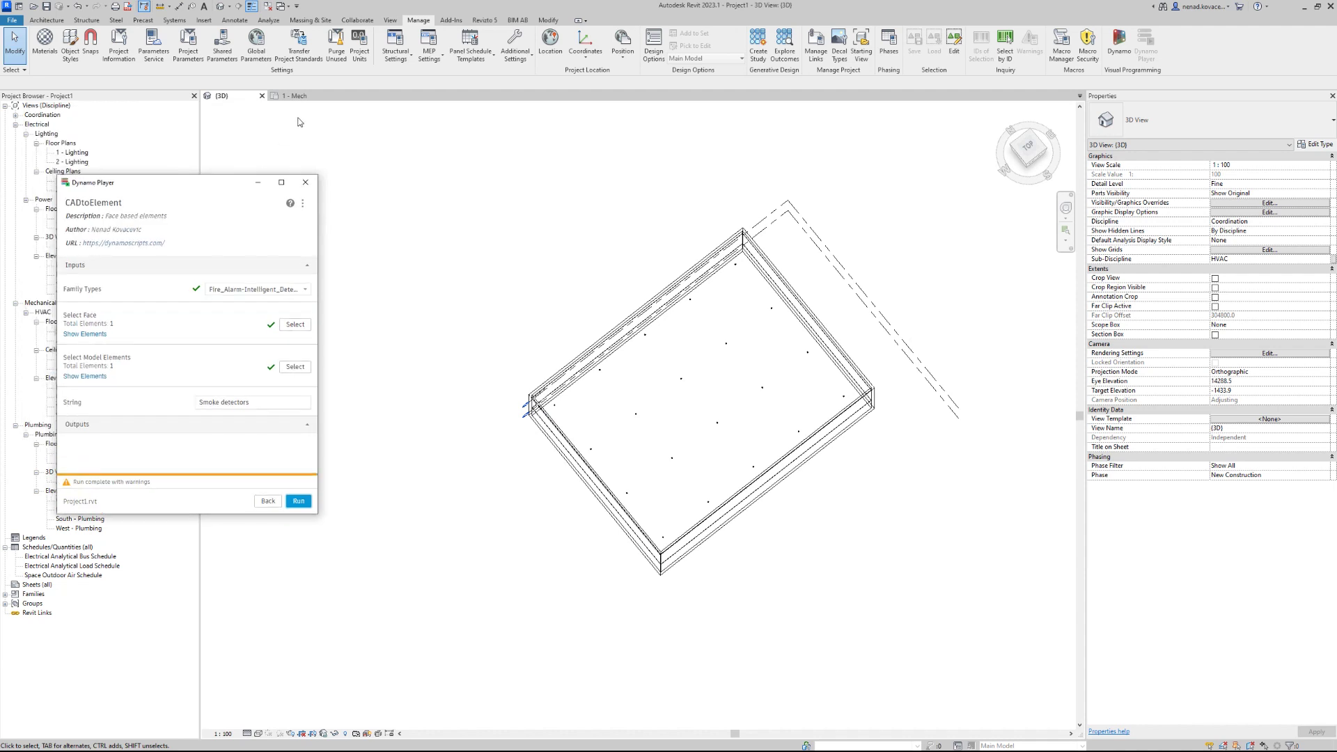
pyautogui.click(296, 95)
pyautogui.scroll(-4, 496, 227)
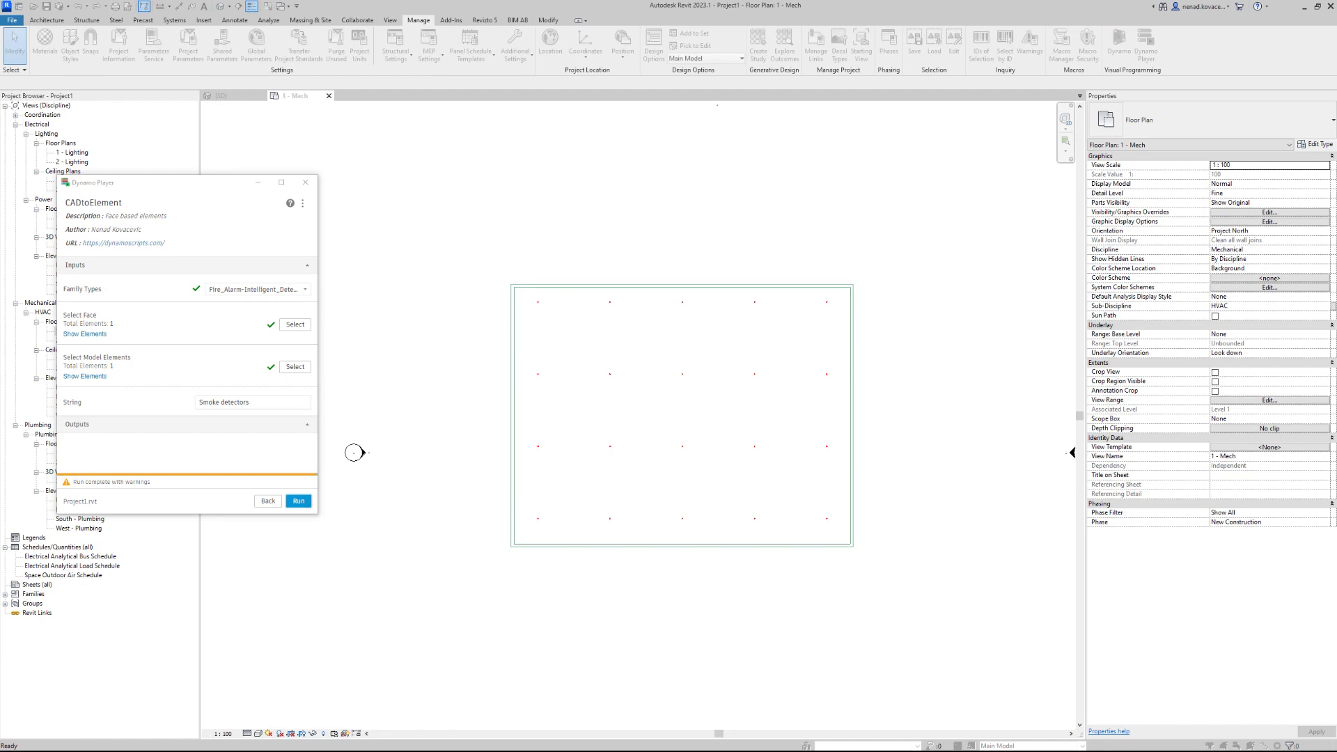
# Turn on Fire Alarm Devices in the 1 - Mech plan's visibility settings (VV).
pyautogui.press('v')
pyautogui.press('g')
pyautogui.scroll(-3, 457, 245)
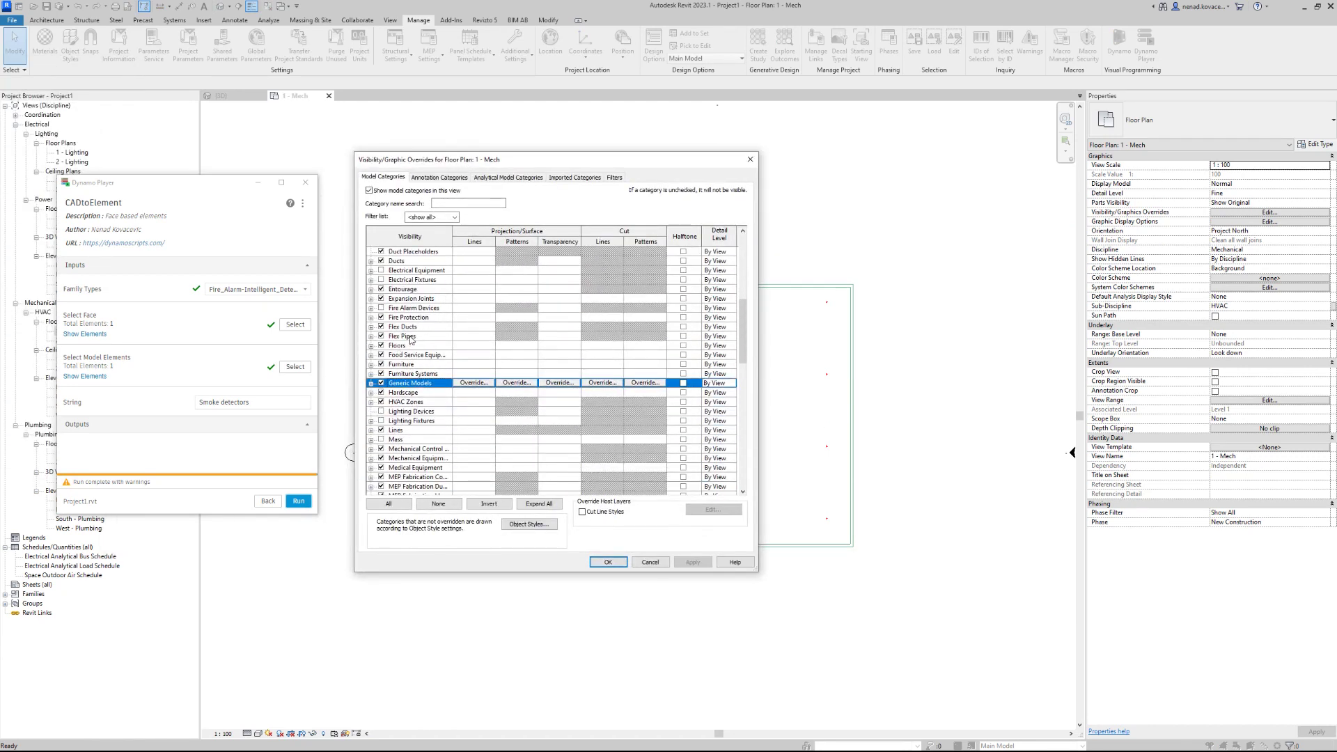
pyautogui.click(380, 308)
pyautogui.click(608, 561)
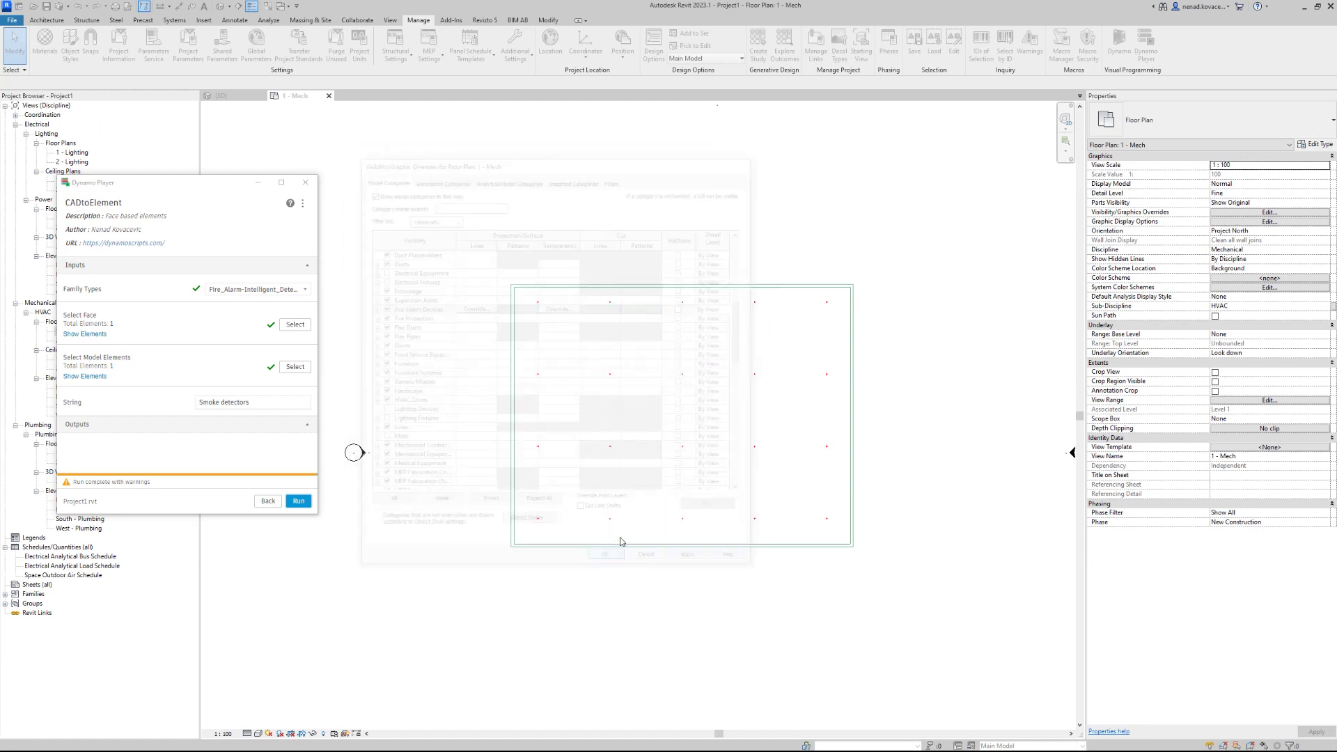
pyautogui.scroll(6, 543, 292)
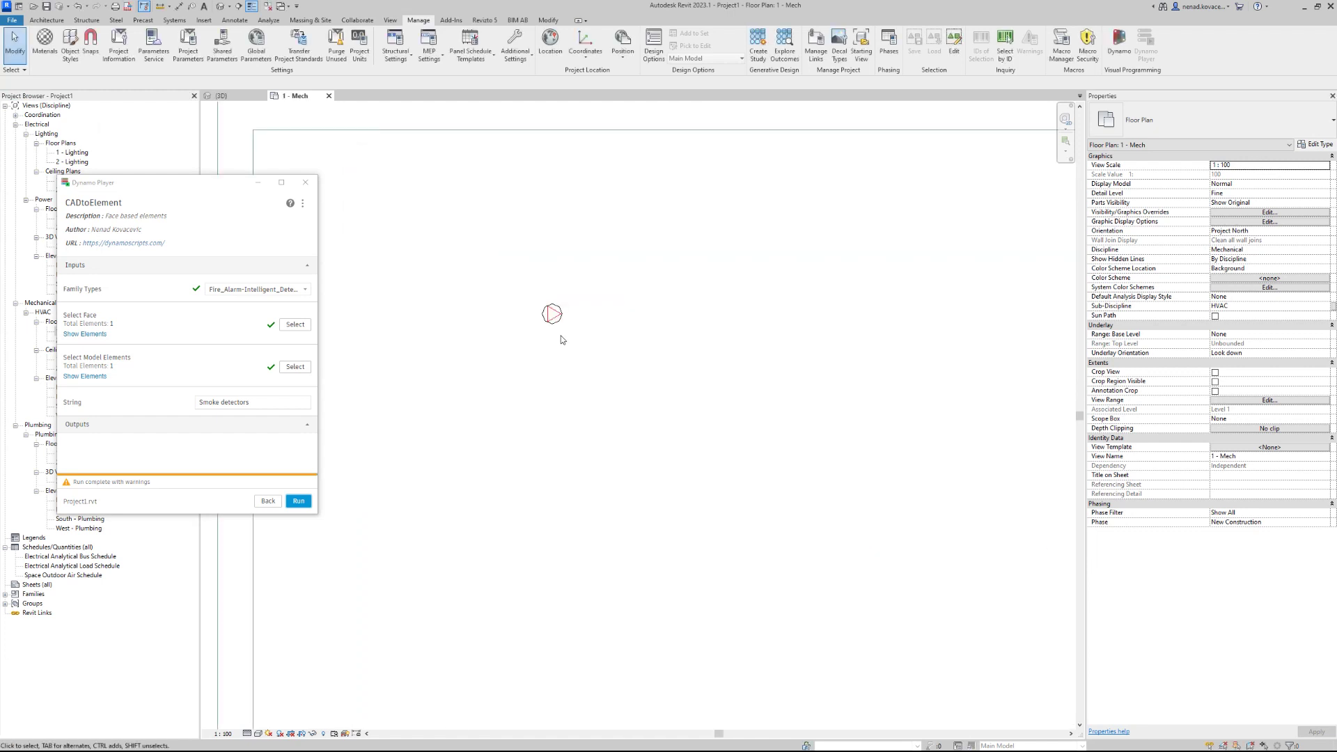
pyautogui.scroll(-5, 495, 252)
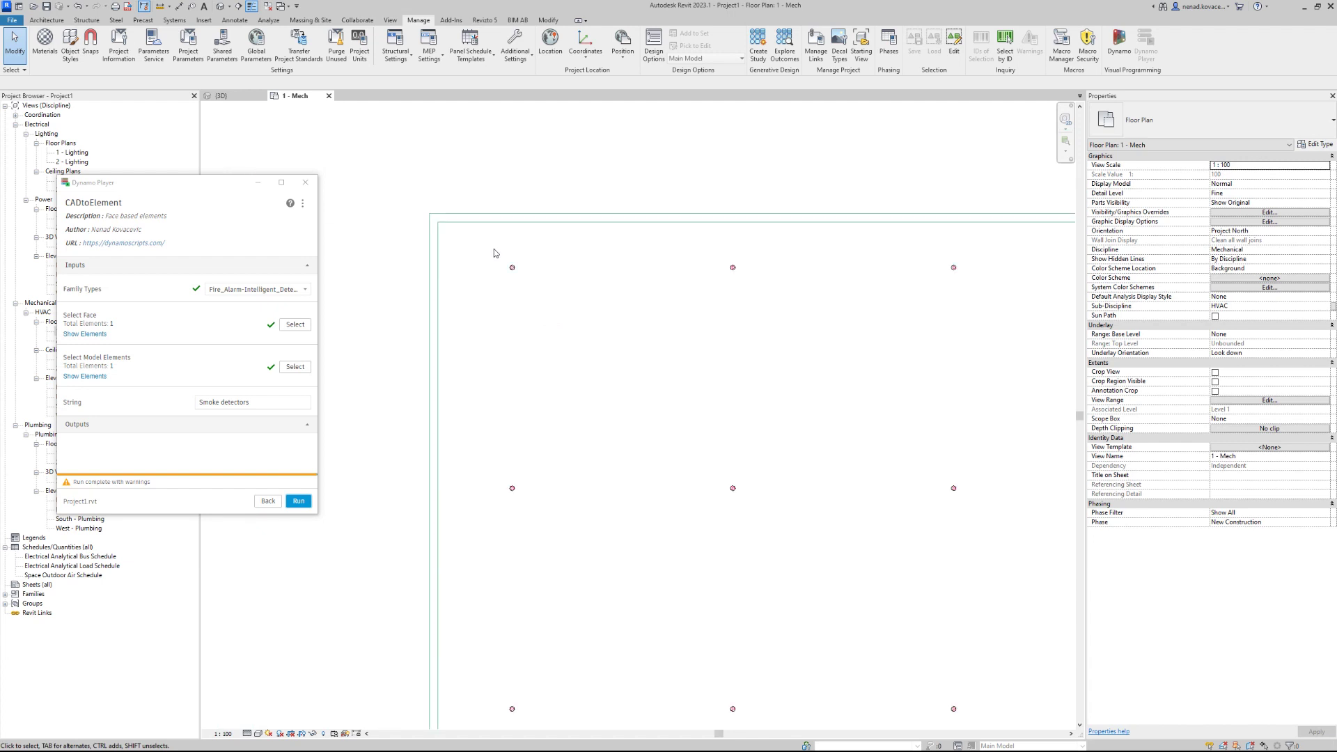
pyautogui.scroll(-2, 520, 332)
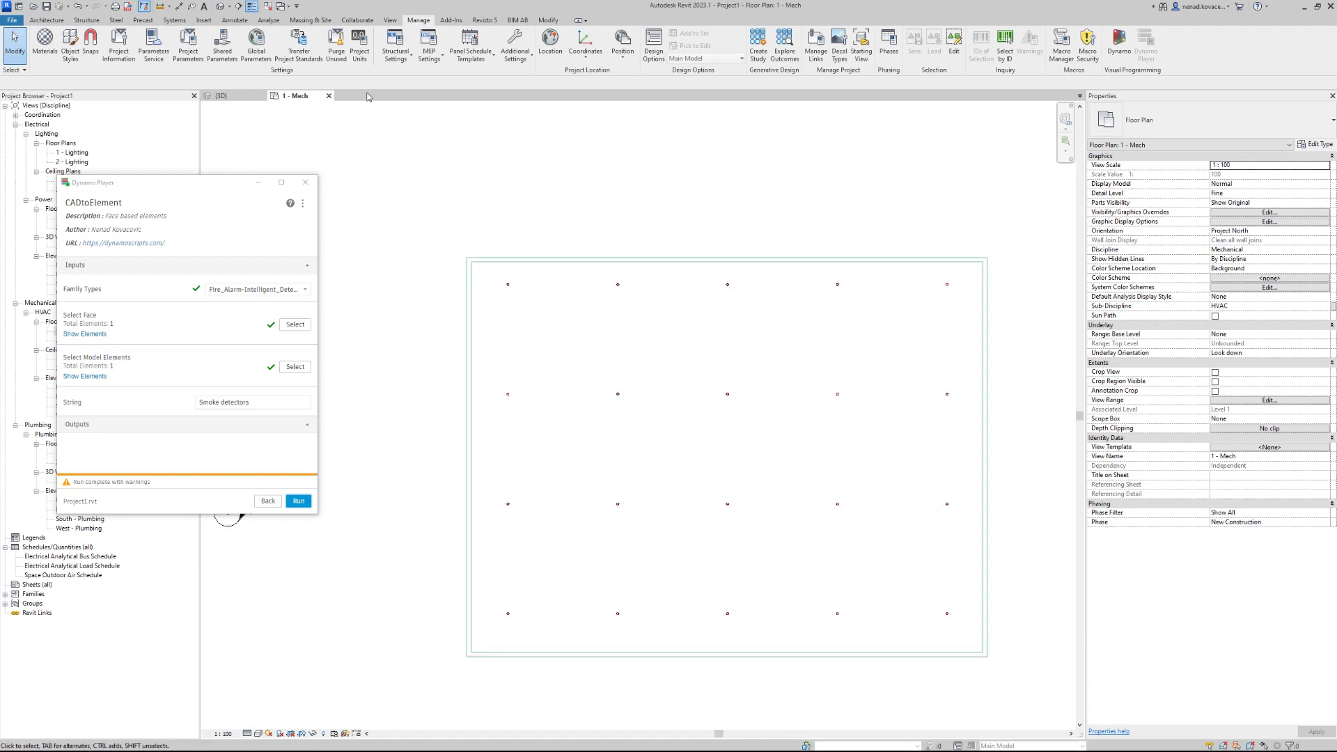
# Orbit and zoom the 3D view onto a placed smoke detector under the ceiling.
pyautogui.click(220, 95)
pyautogui.keyDown('shift'); pyautogui.moveTo(596, 632); pyautogui.dragTo(599, 352, button='middle'); pyautogui.keyUp('shift')
pyautogui.scroll(5, 523, 381)
pyautogui.keyDown('shift'); pyautogui.moveTo(523, 381); pyautogui.dragTo(644, 331, button='middle'); pyautogui.keyUp('shift')
pyautogui.scroll(6, 586, 349)
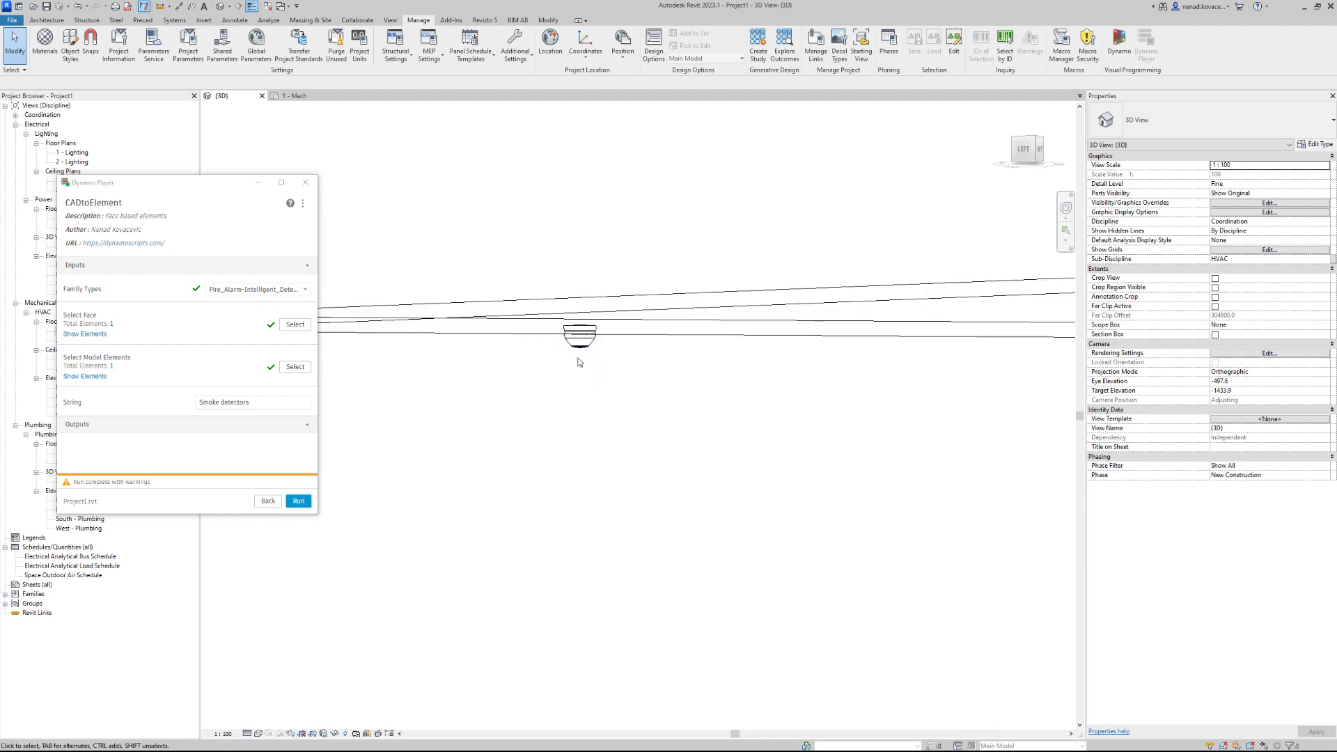
# Go back to the Dynamo Player script list and reopen CADtoElement.
pyautogui.scroll(-3, 573, 364)
pyautogui.scroll(-3, 572, 367)
pyautogui.keyDown('shift'); pyautogui.moveTo(546, 376); pyautogui.dragTo(295, 521, button='middle'); pyautogui.keyUp('shift')
pyautogui.click(268, 501)
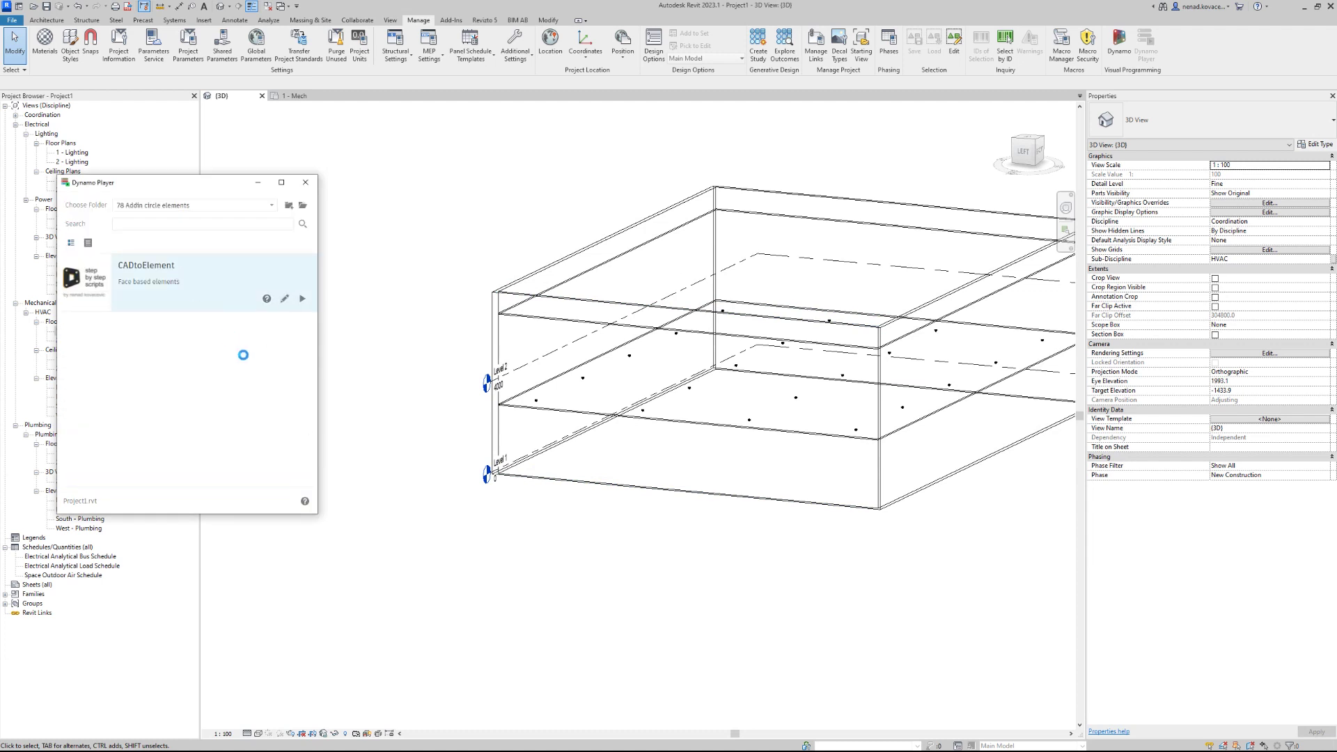
pyautogui.click(279, 292)
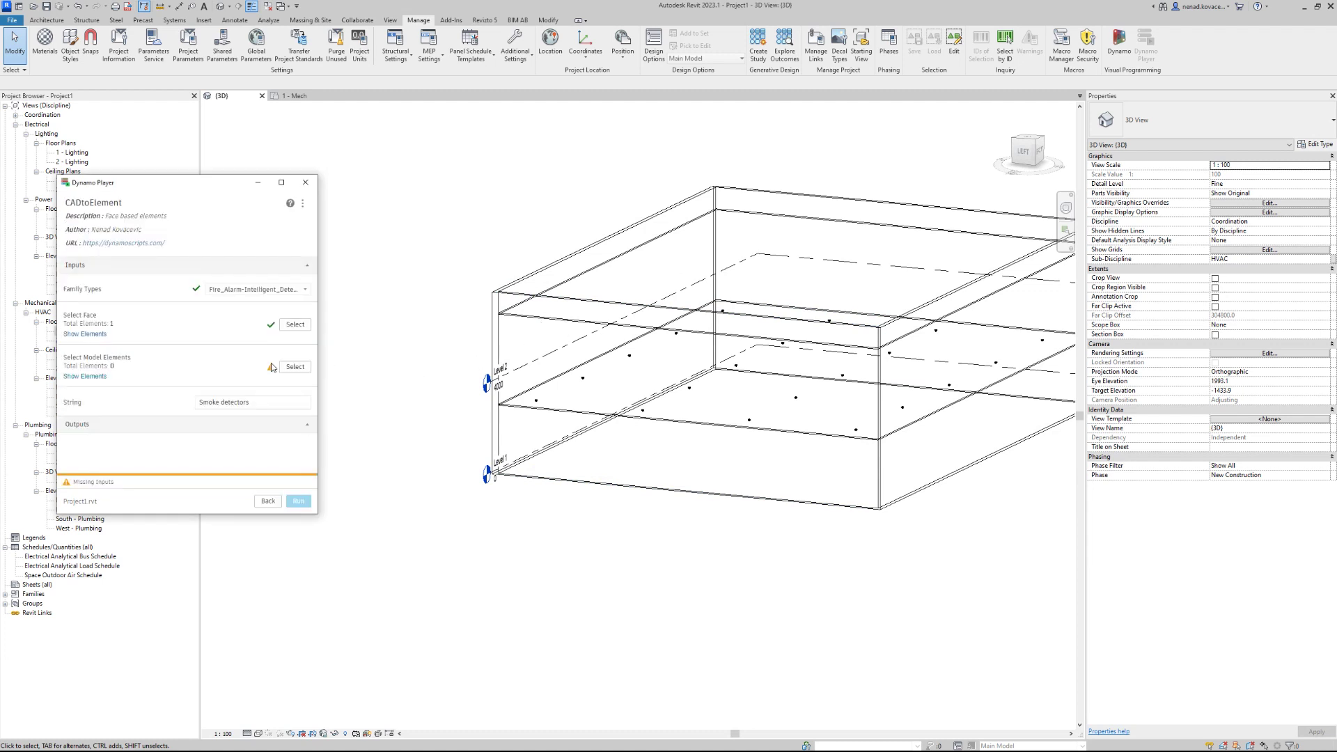
# Re-pick the Level 2 ceiling face and open the 2 - Mech floor plan.
pyautogui.click(296, 329)
pyautogui.scroll(5, 481, 314)
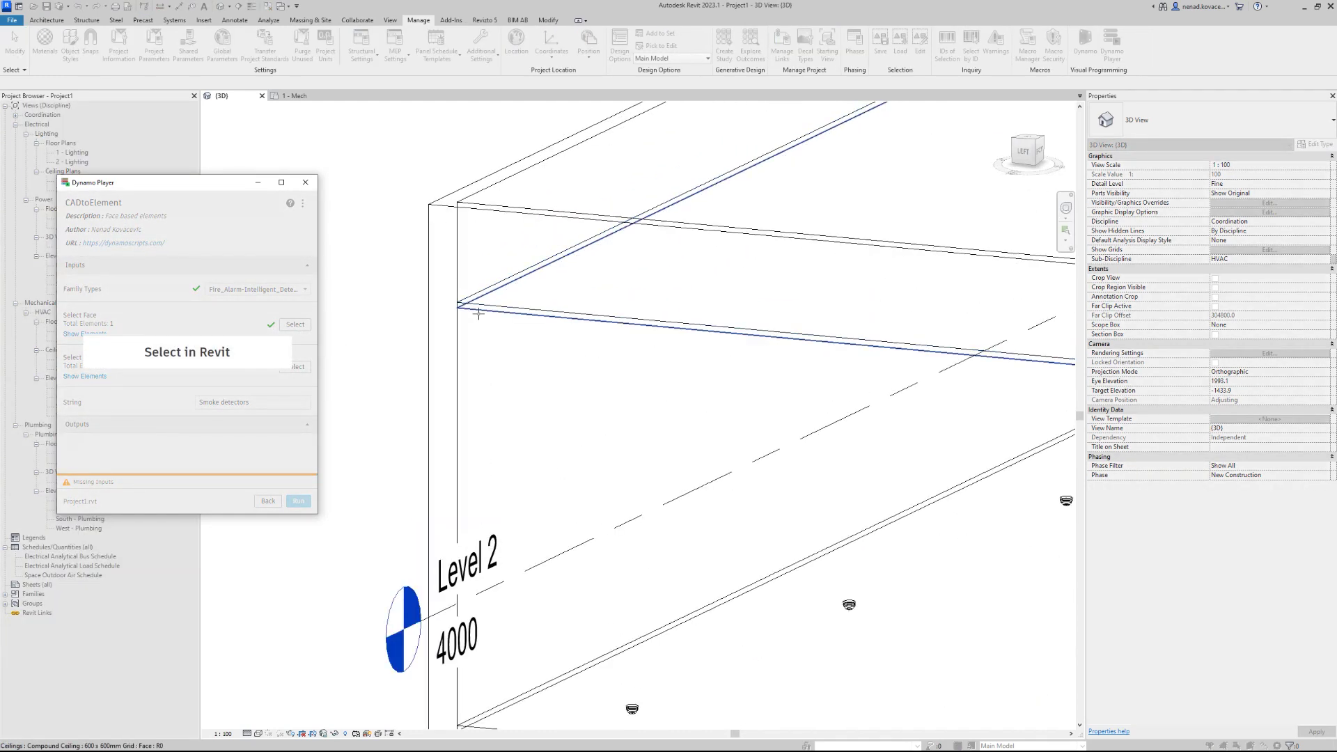
pyautogui.press('Escape')
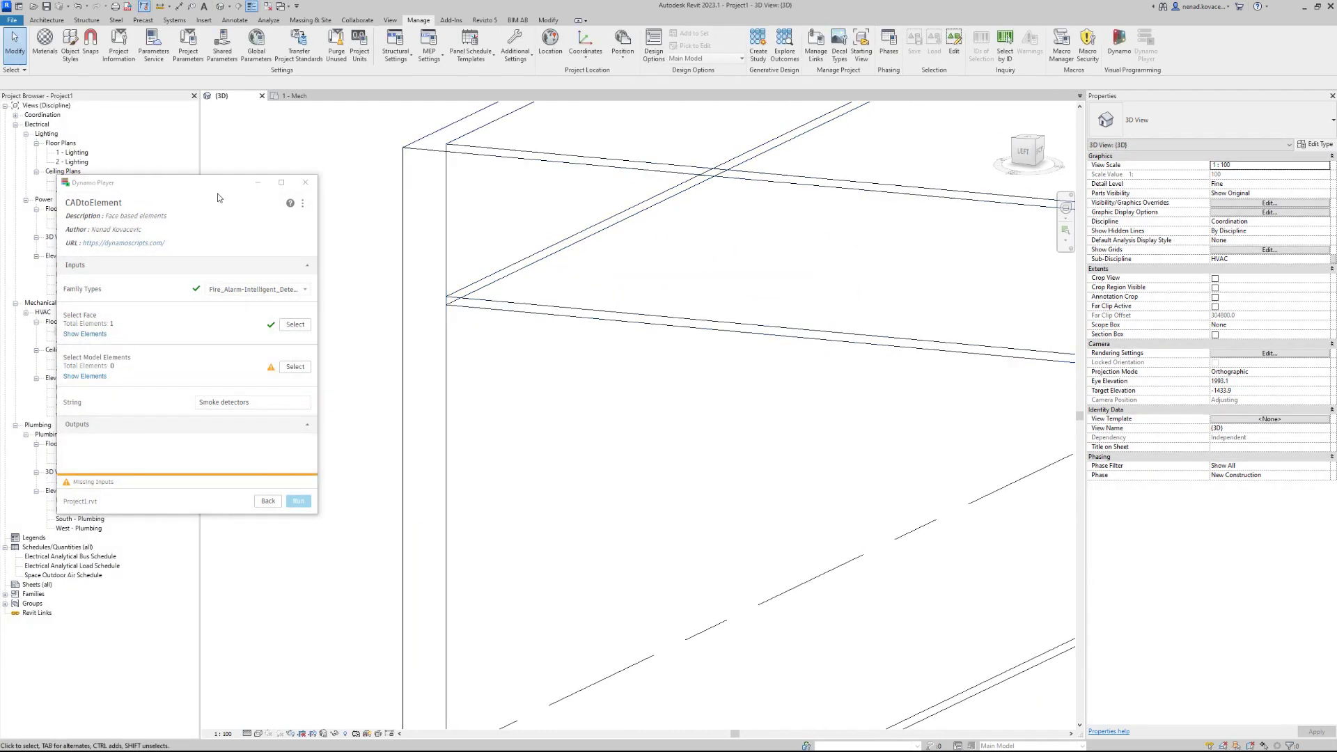
pyautogui.doubleClick(72, 341)
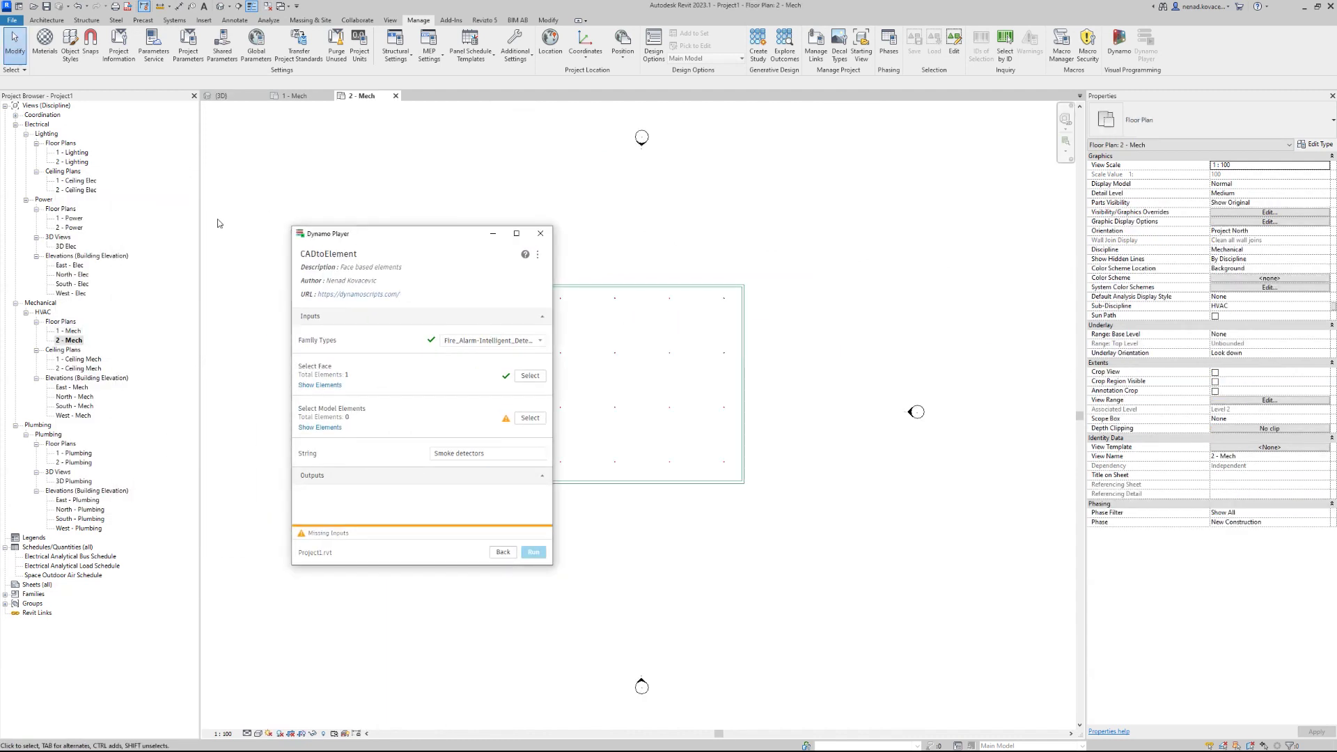
# Box-select the imported DWG circles as Model Elements and run CADtoElement for Level 2.
pyautogui.click(350, 387)
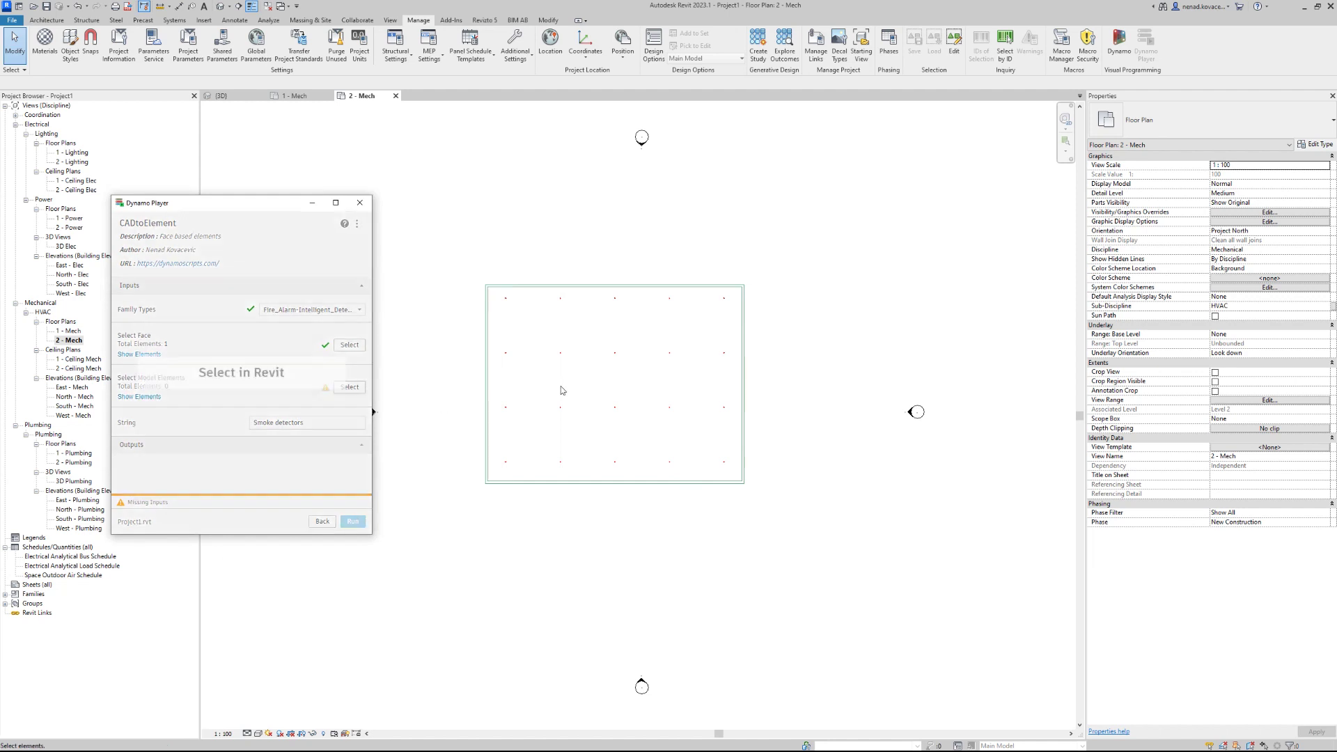
pyautogui.scroll(2, 570, 323)
pyautogui.moveTo(596, 328); pyautogui.dragTo(488, 480)
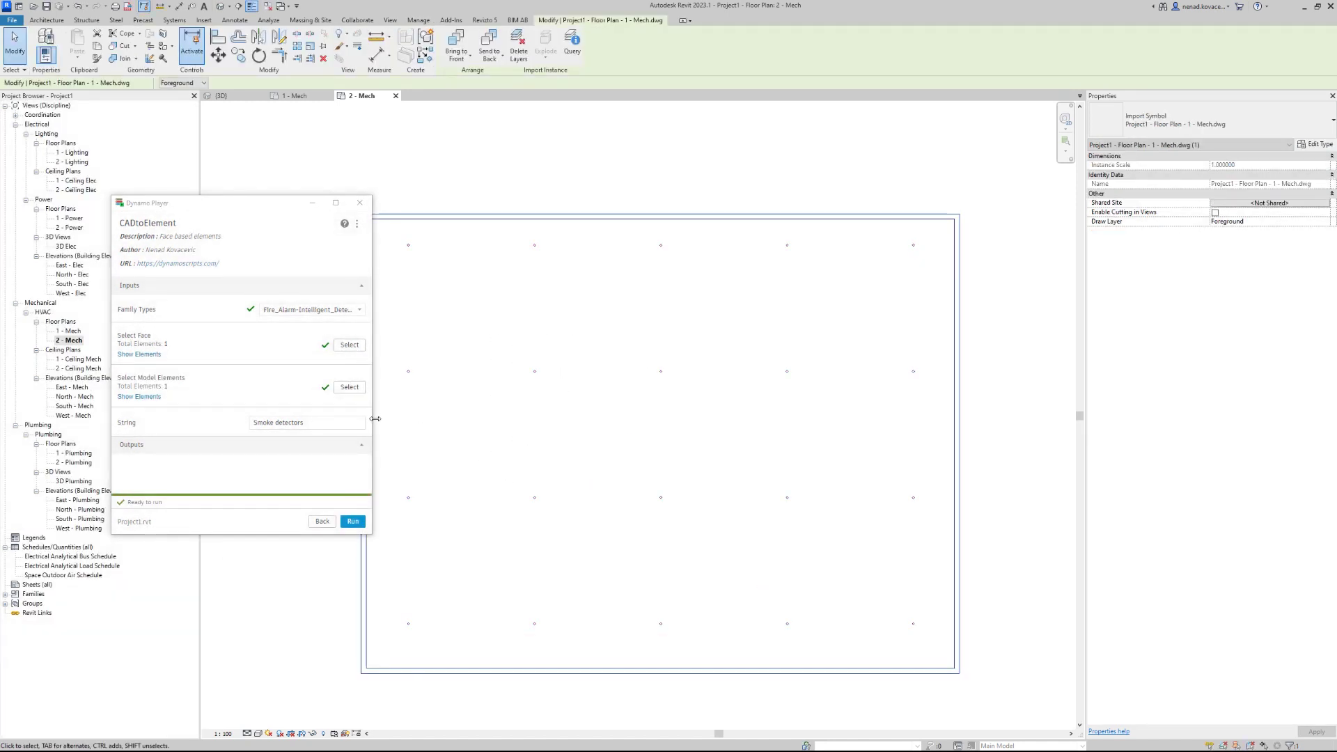
pyautogui.click(347, 524)
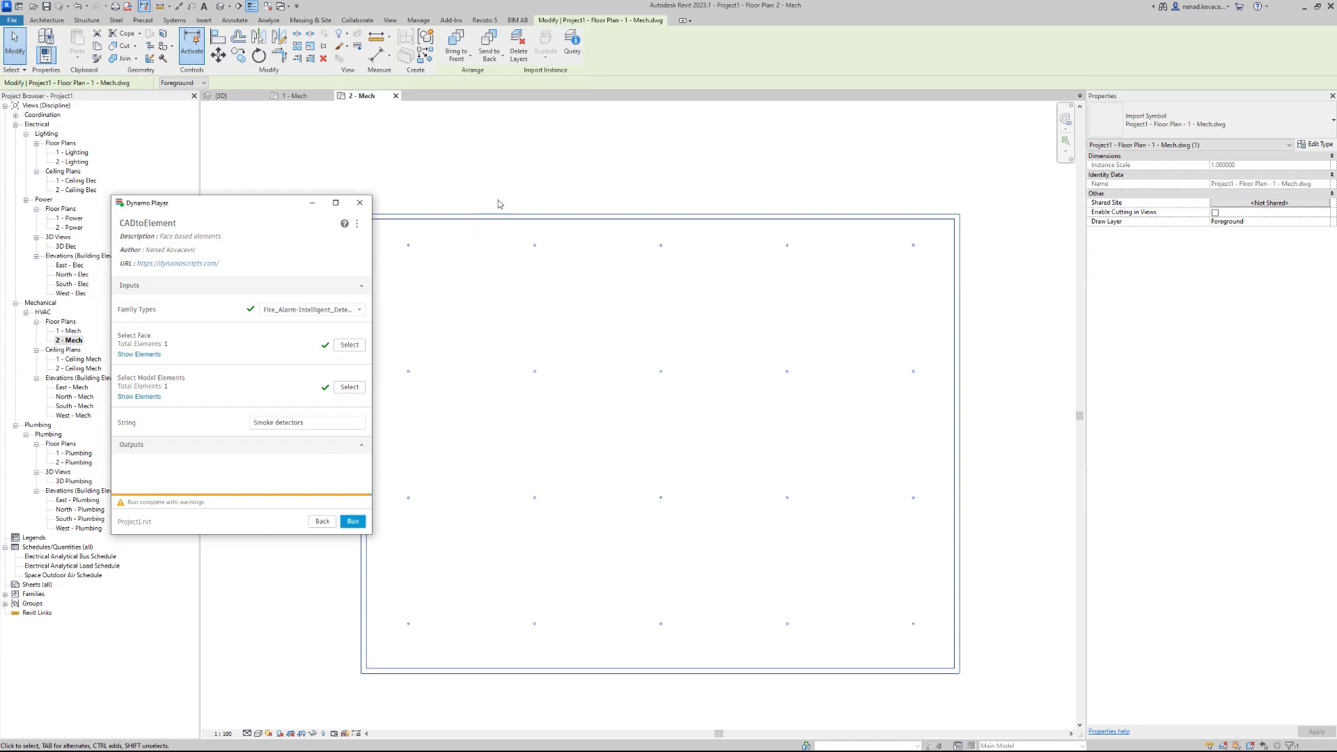
# Turn on Fire Alarm Devices in the 2 - Mech plan's visibility settings.
pyautogui.press('v')
pyautogui.press('v')
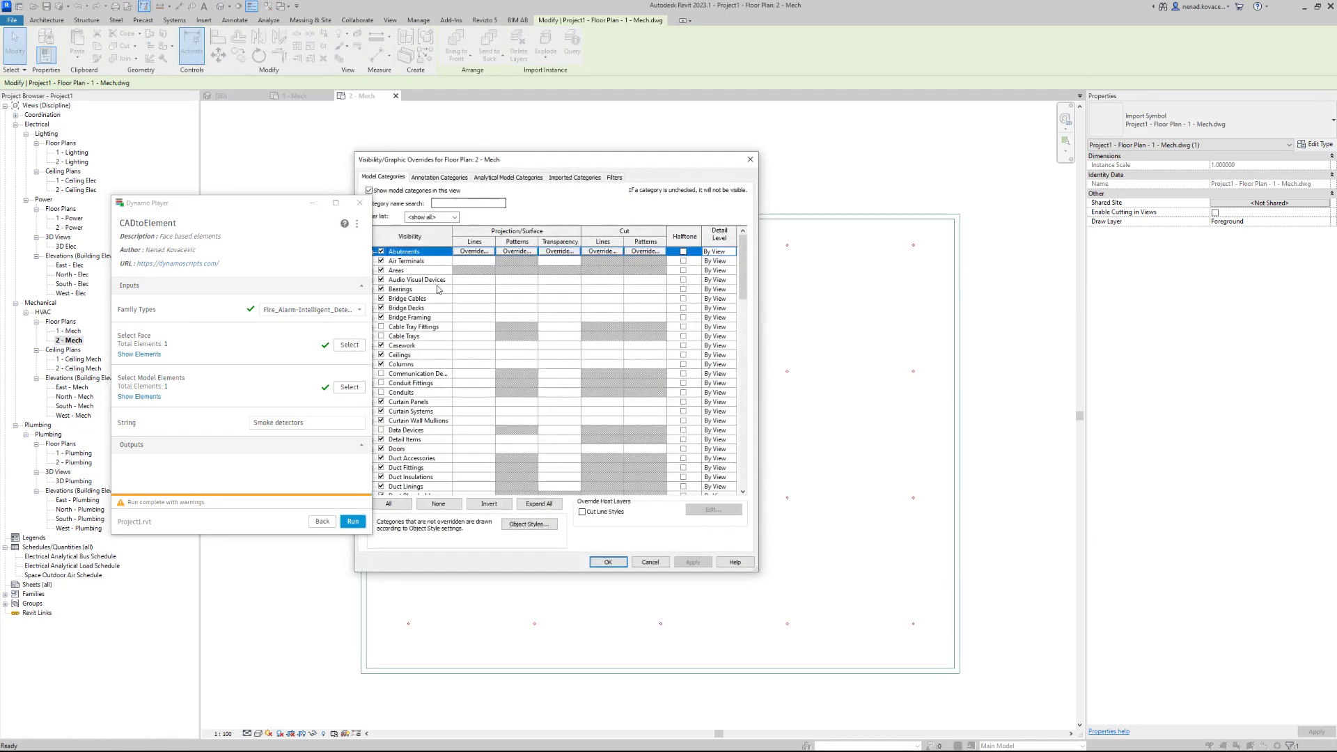
pyautogui.scroll(-5, 417, 437)
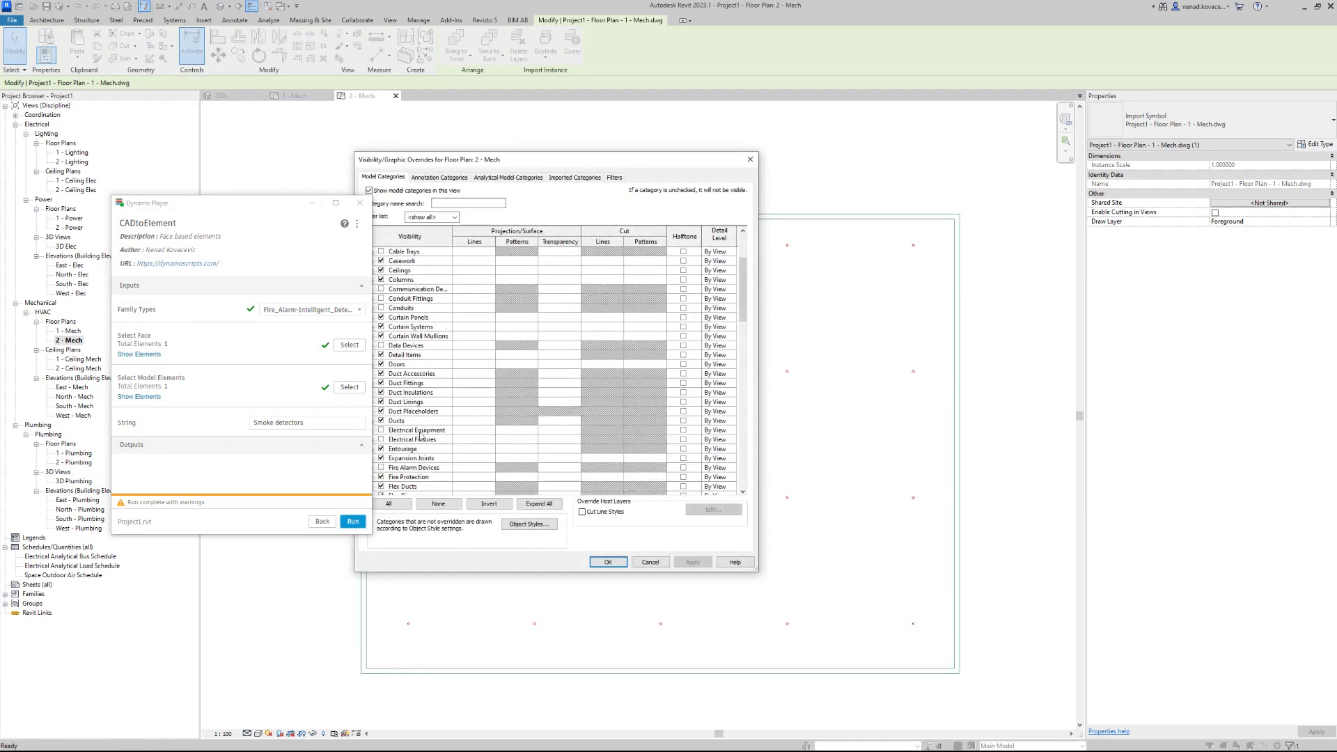
pyautogui.click(381, 430)
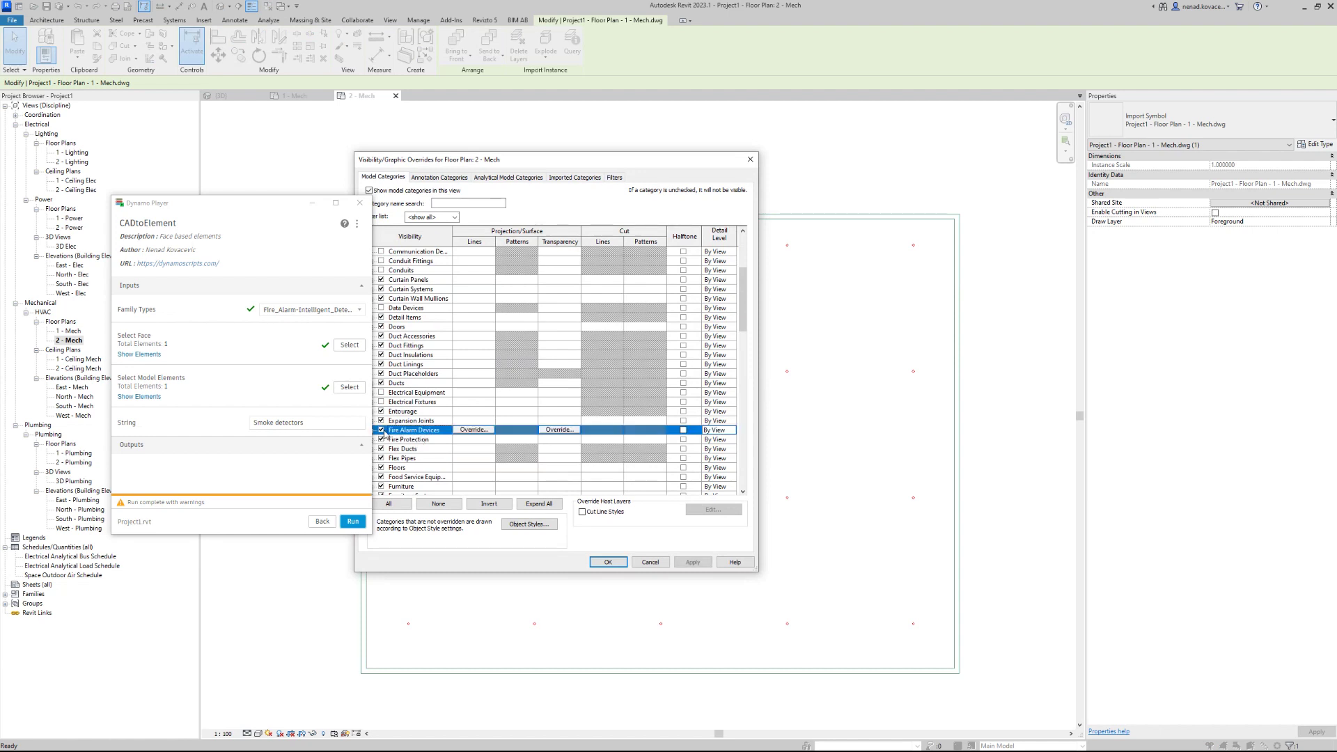
pyautogui.click(607, 562)
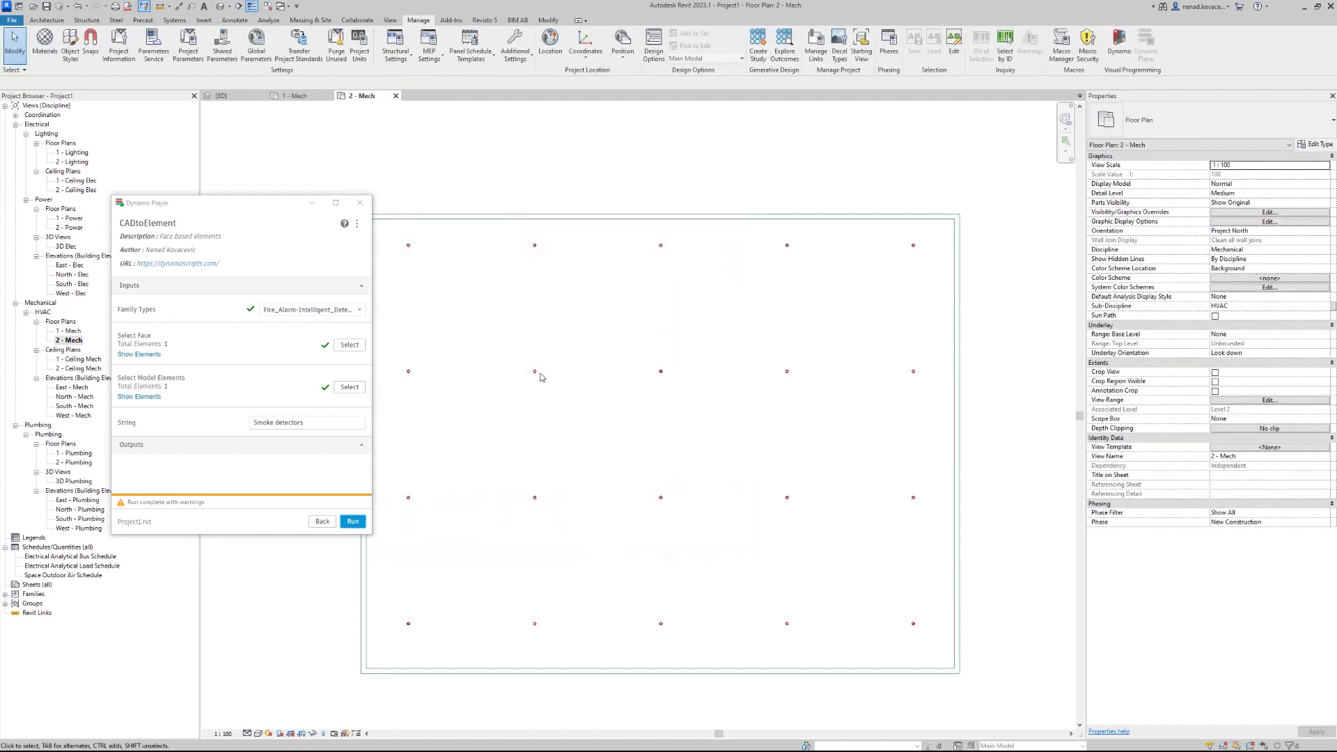
# In the 3D view, select a placed smoke detector and orbit to confirm detectors on Level 1 and Level 2 ceilings.
pyautogui.click(236, 97)
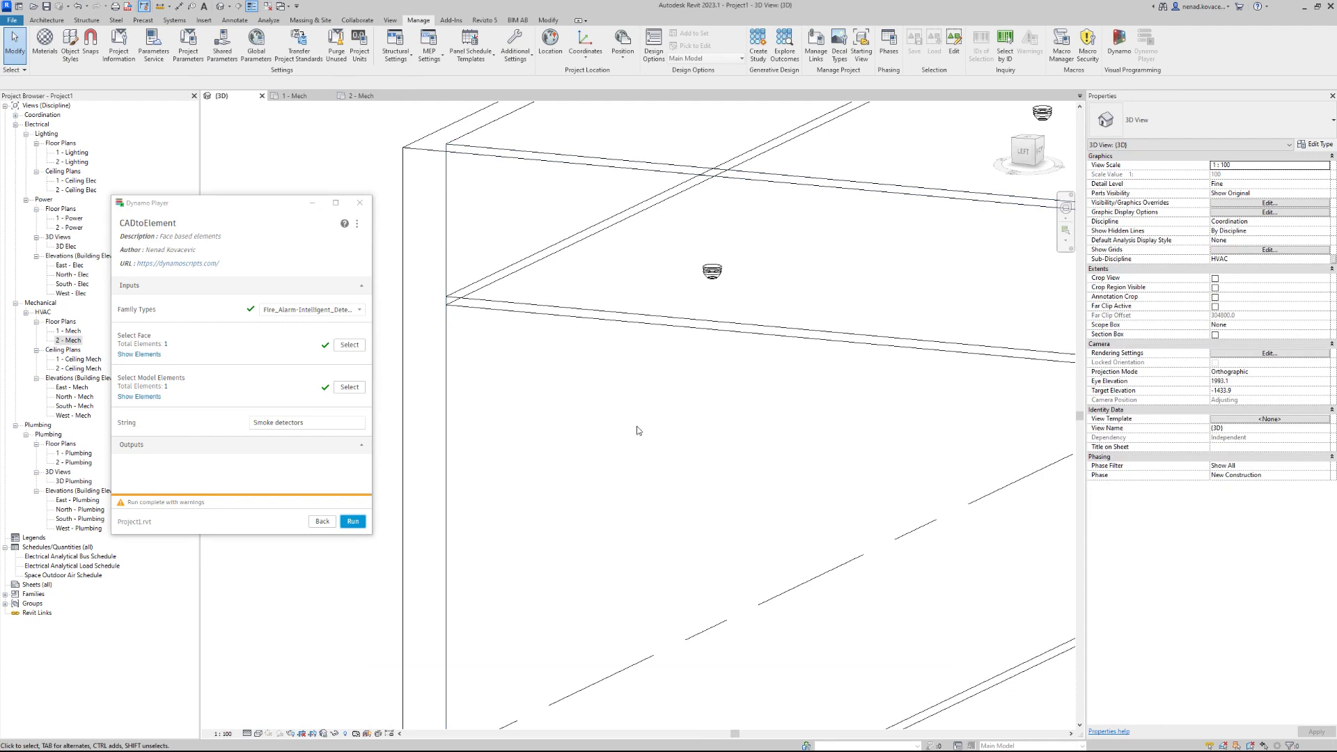
pyautogui.scroll(-5, 639, 432)
pyautogui.scroll(6, 589, 217)
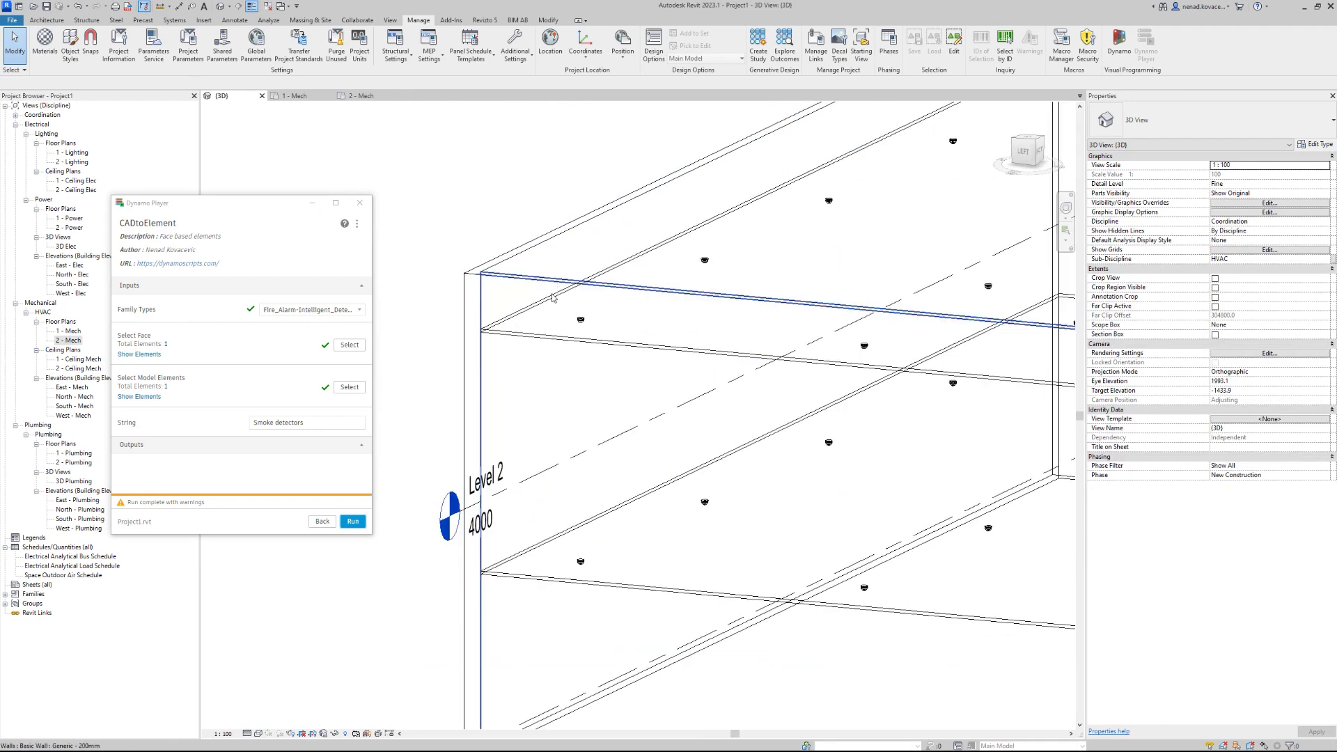
pyautogui.click(609, 339)
pyautogui.keyDown('shift'); pyautogui.moveTo(603, 458); pyautogui.dragTo(550, 385, button='middle'); pyautogui.keyUp('shift')
pyautogui.scroll(-5, 539, 382)
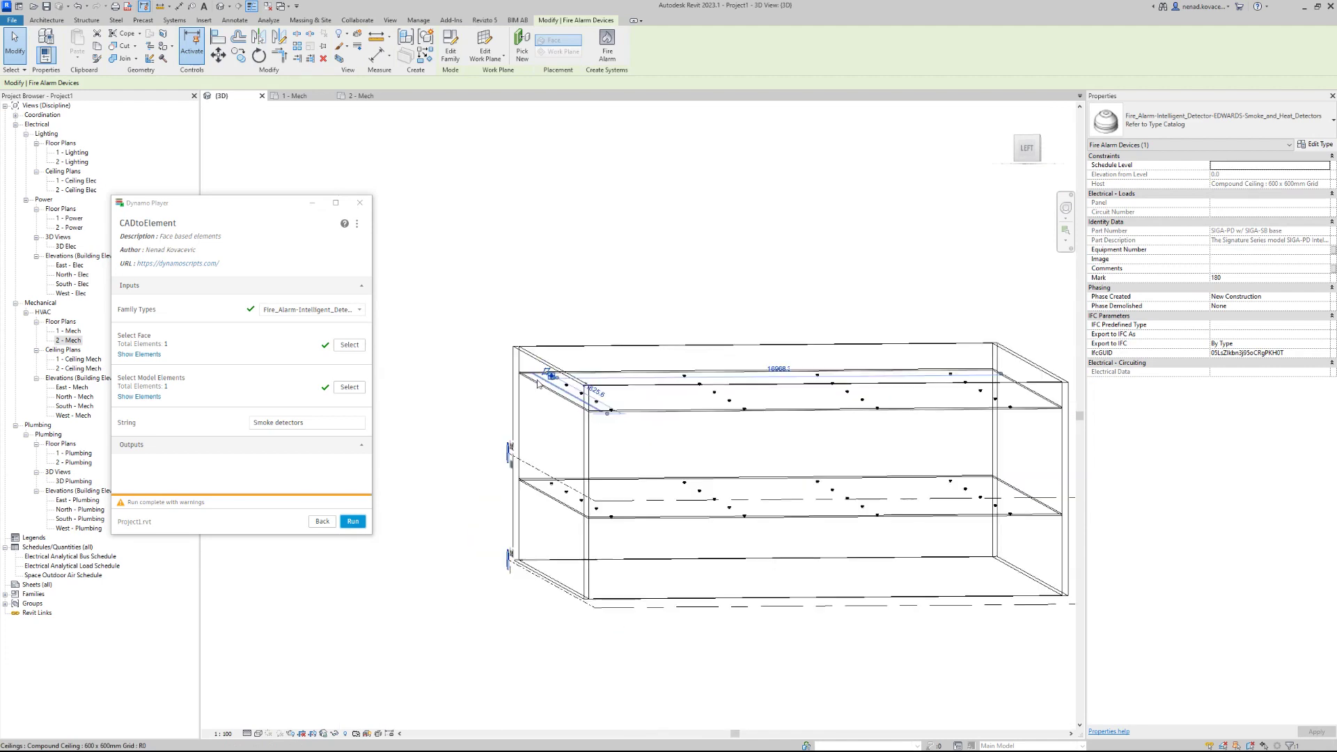
pyautogui.keyDown('shift'); pyautogui.moveTo(539, 382); pyautogui.dragTo(736, 454, button='middle'); pyautogui.keyUp('shift')
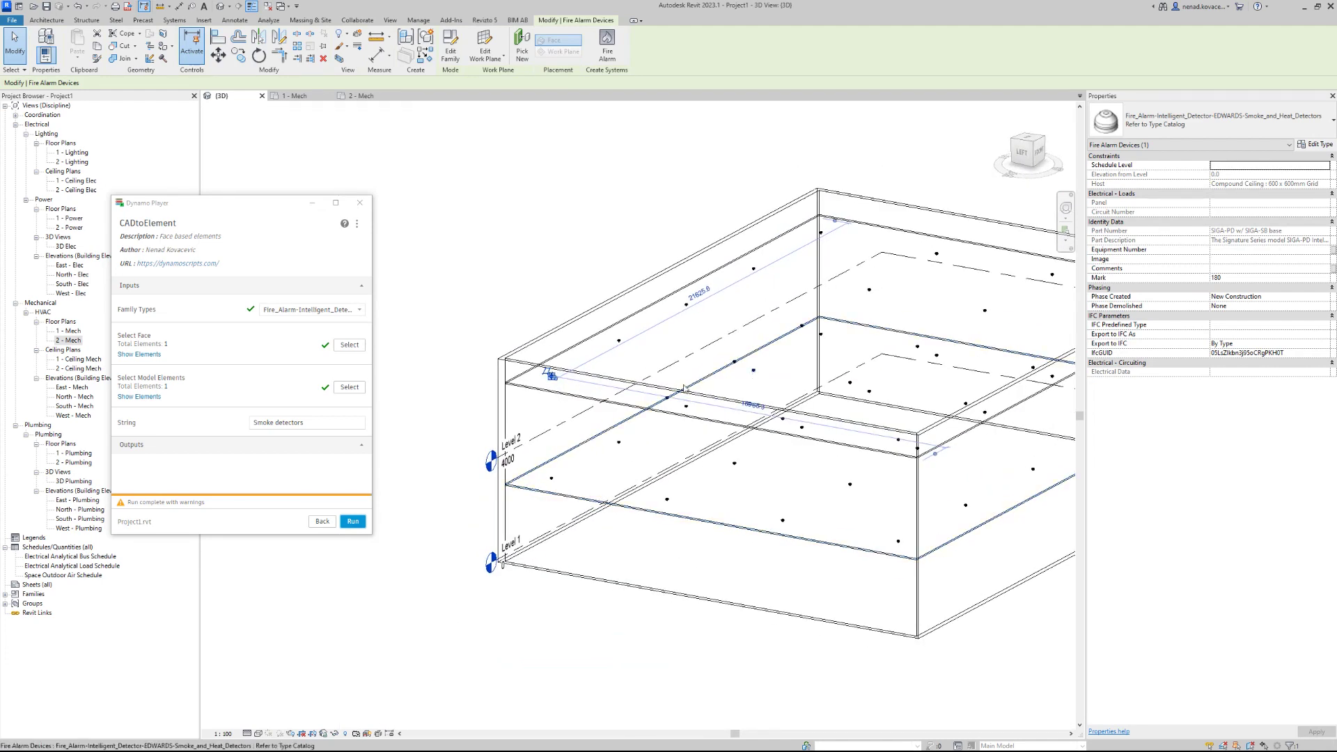